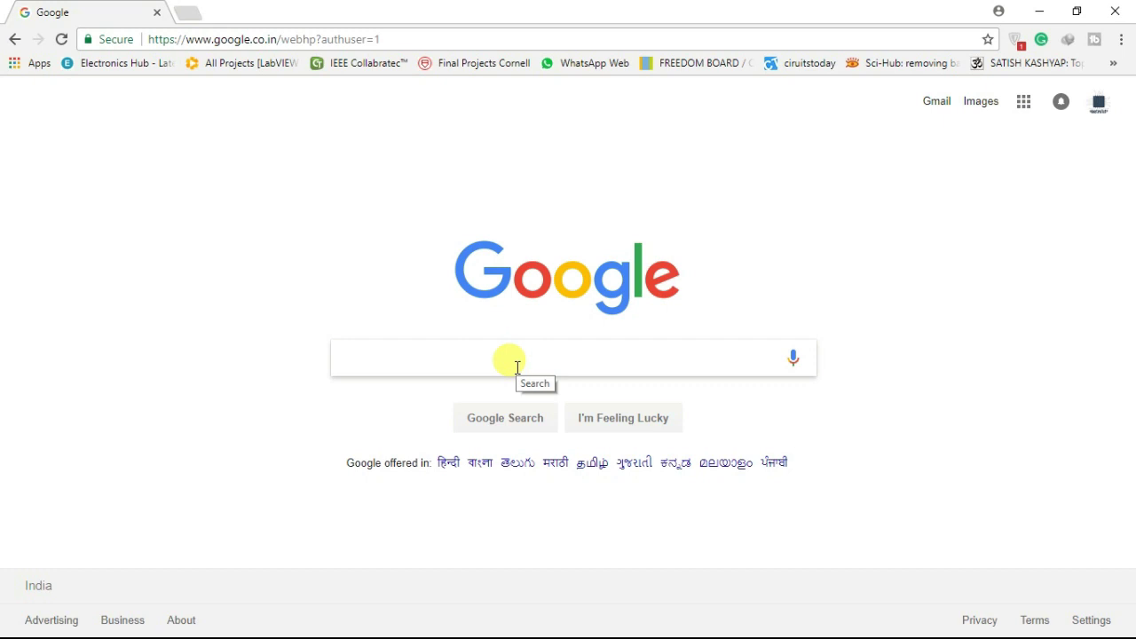
Search Google for 'modelsim software' by picking the suggestion offered after typing 'modesim'
type("modesim")
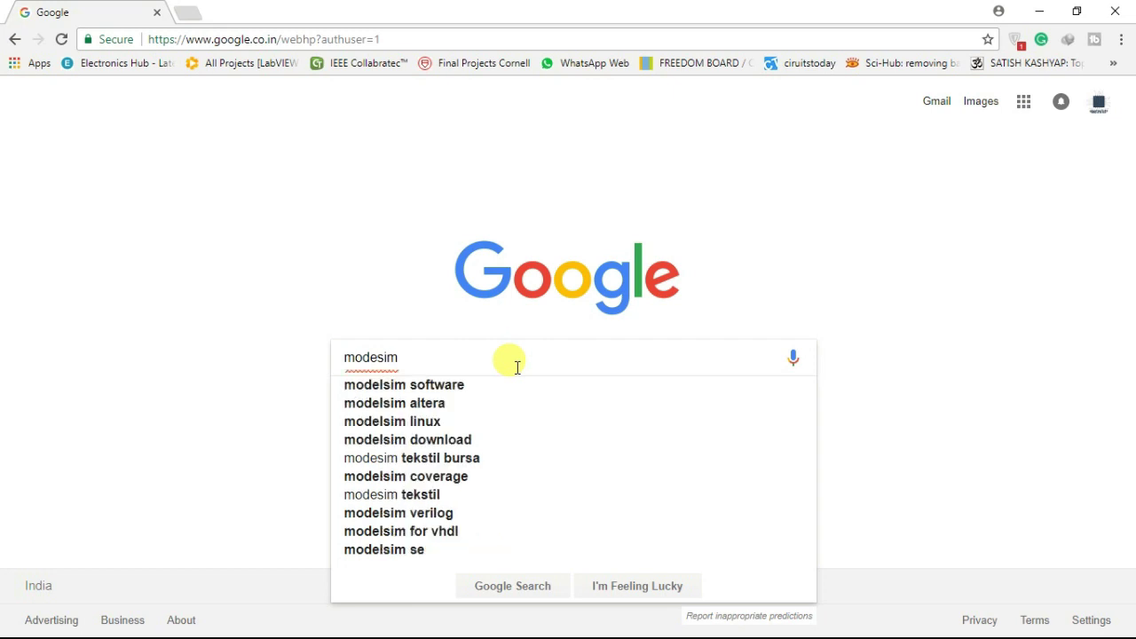
key("Down")
key("Return")
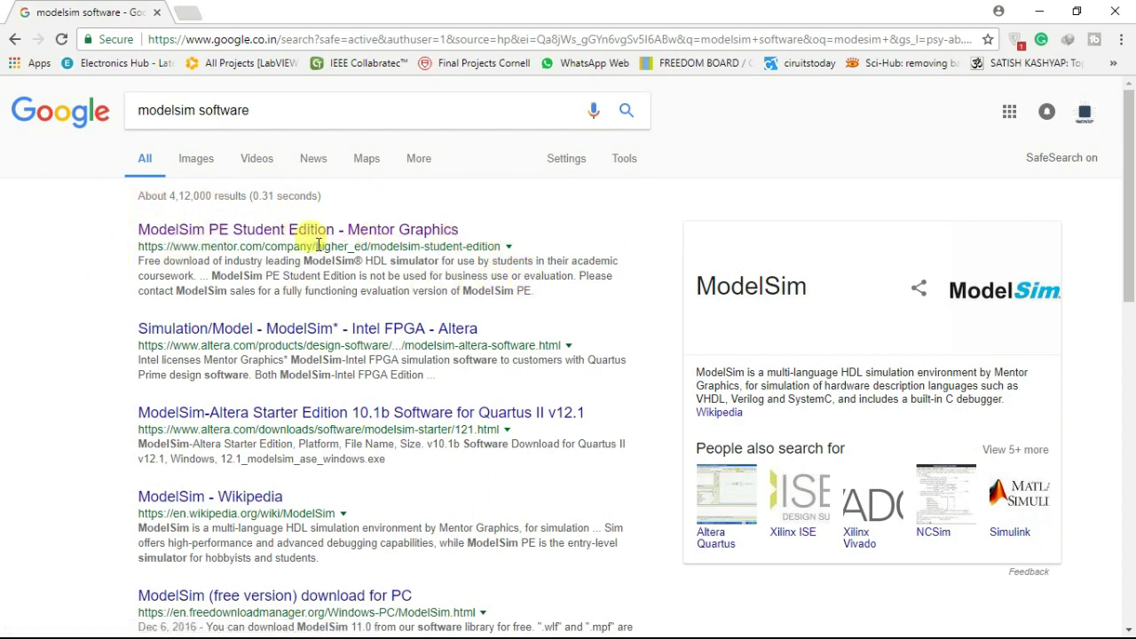
Open the ModelSim PE Student Edition result from Mentor Graphics and scroll to its installation section
left_click(265, 233)
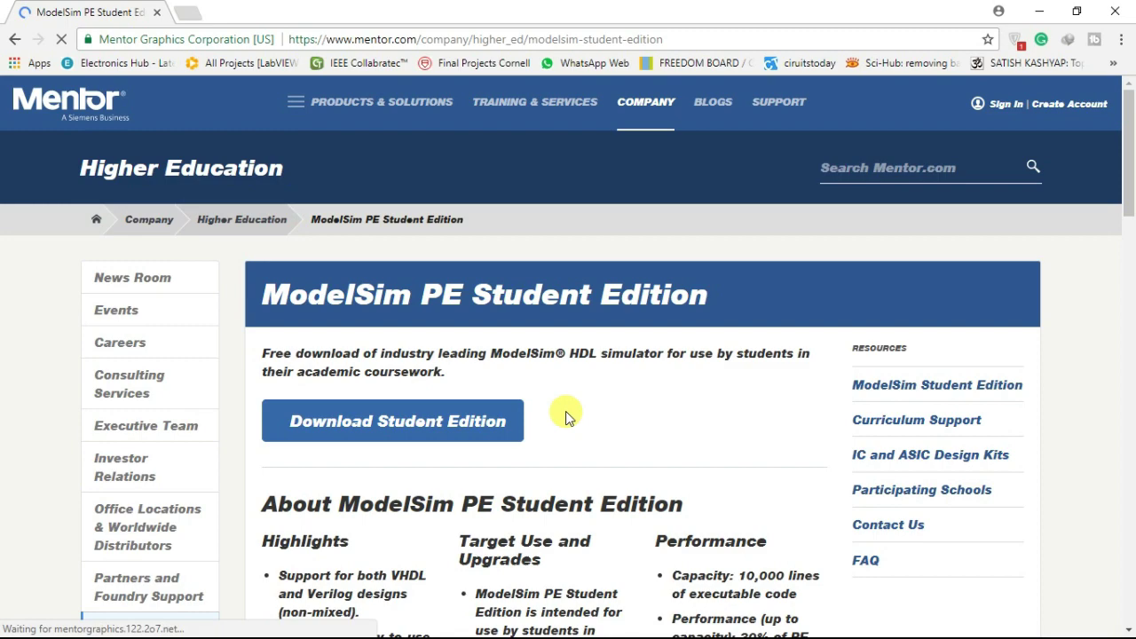
scroll(565, 412, "down", 3)
scroll(565, 410, "down", 6)
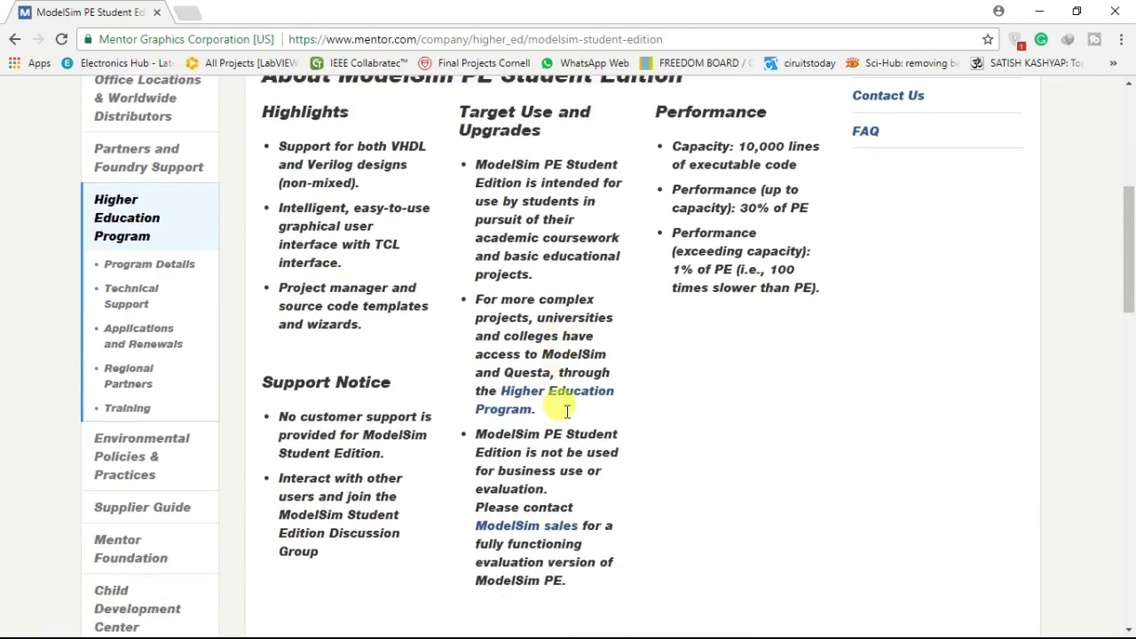
scroll(565, 417, "down", 1)
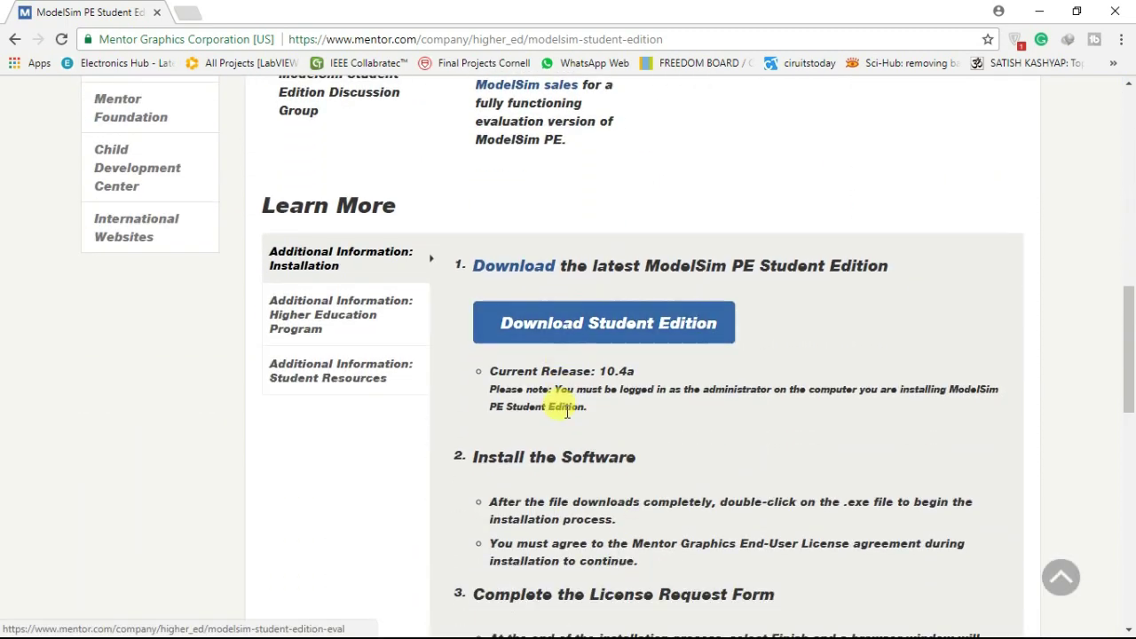
scroll(644, 538, "down", 5)
scroll(656, 543, "up", 1)
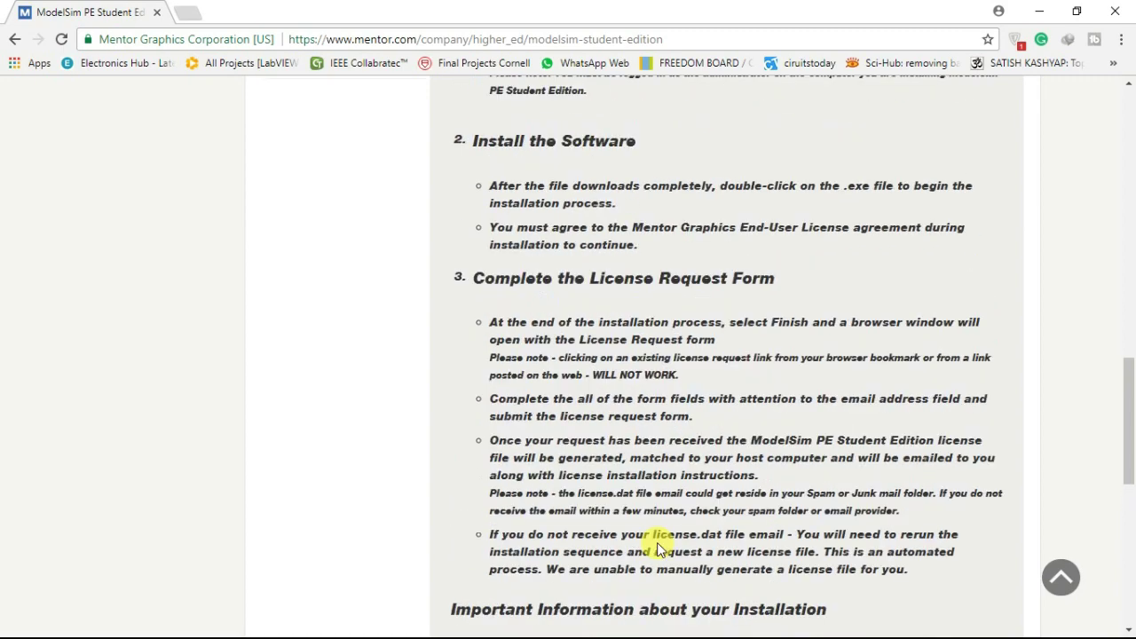
scroll(657, 543, "down", 3)
scroll(656, 543, "up", 6)
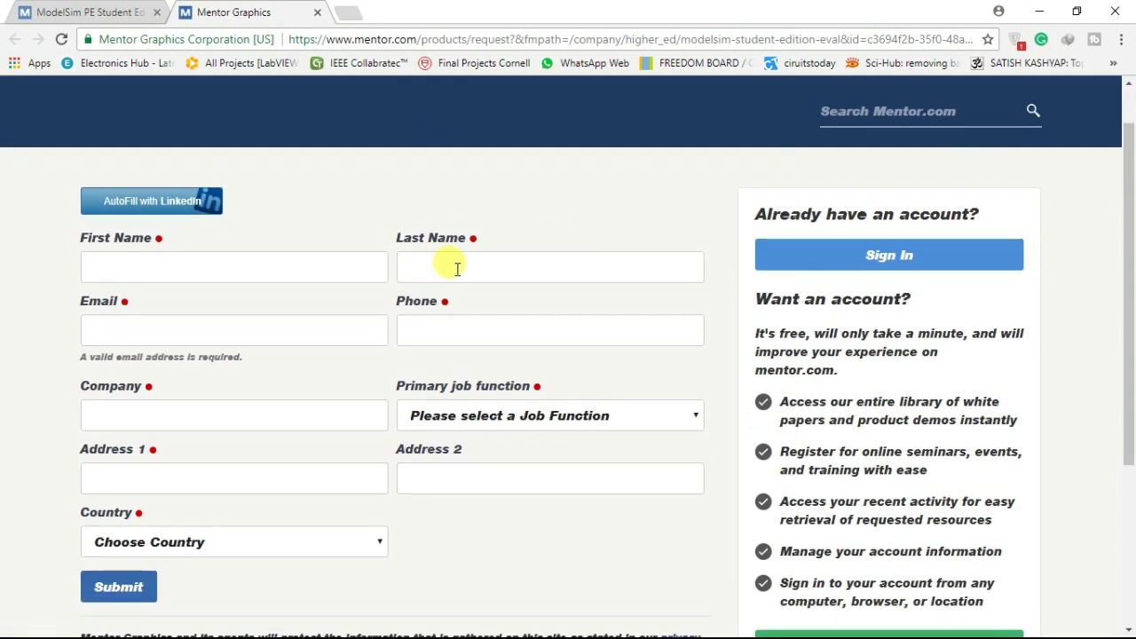
Enter the first and last name, e-mail address and phone number in the request form
left_click(255, 259)
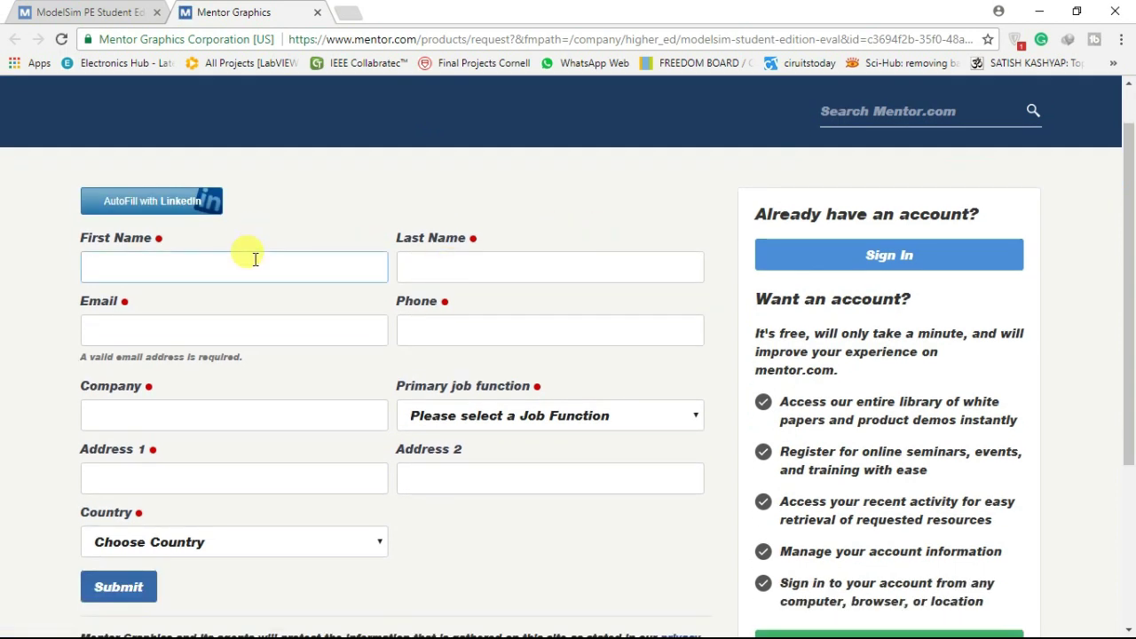
type("Electronics")
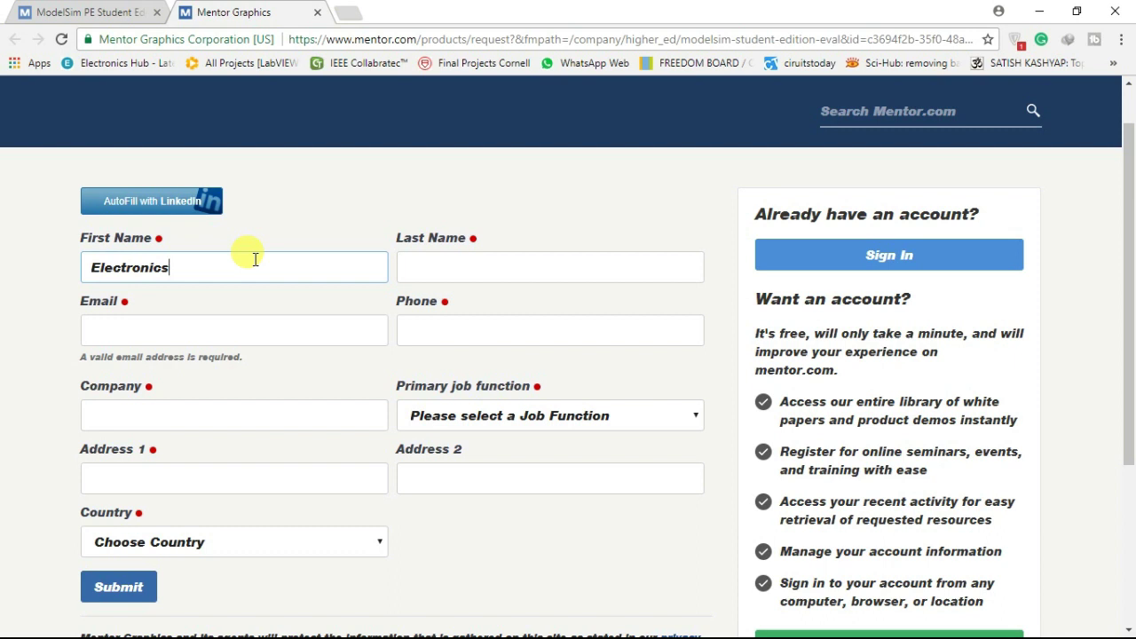
left_click(450, 262)
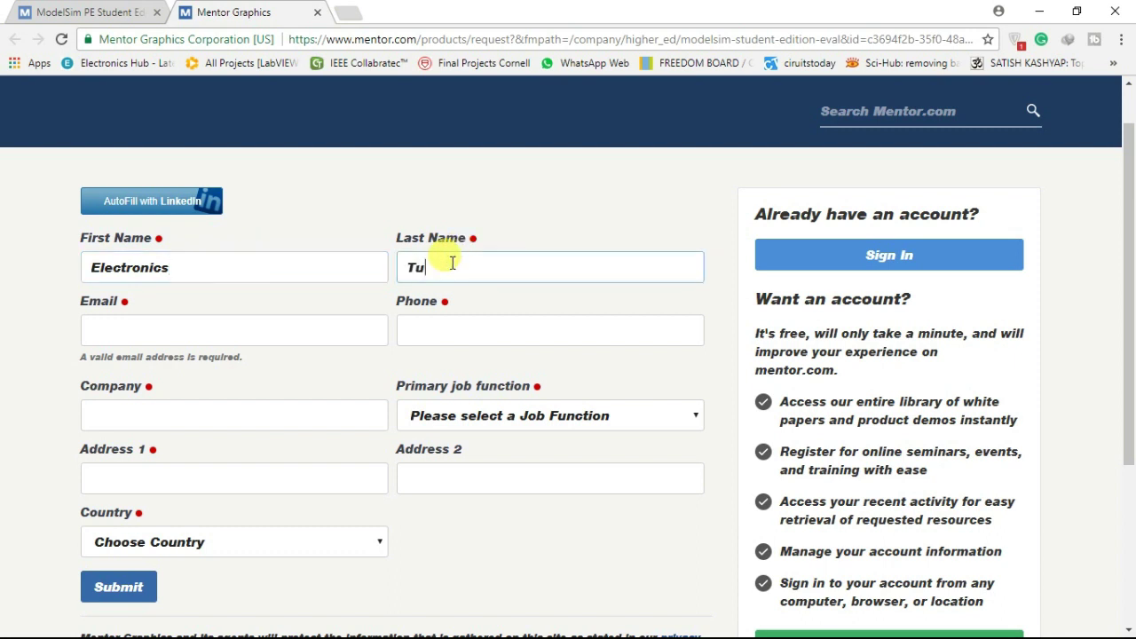
type("Tutorials")
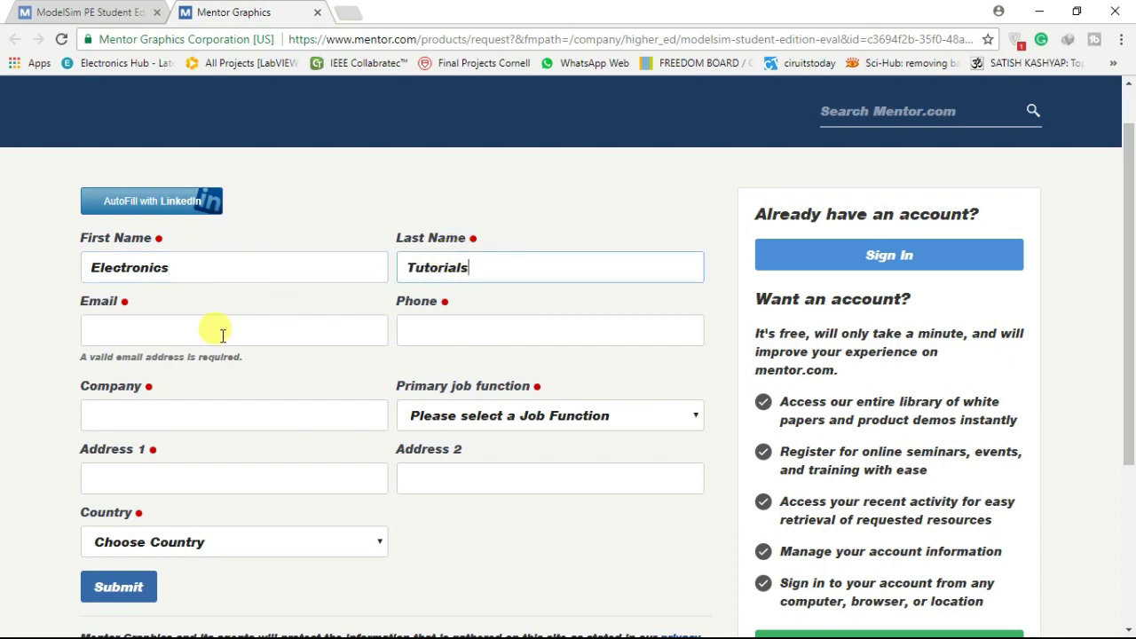
left_click(222, 335)
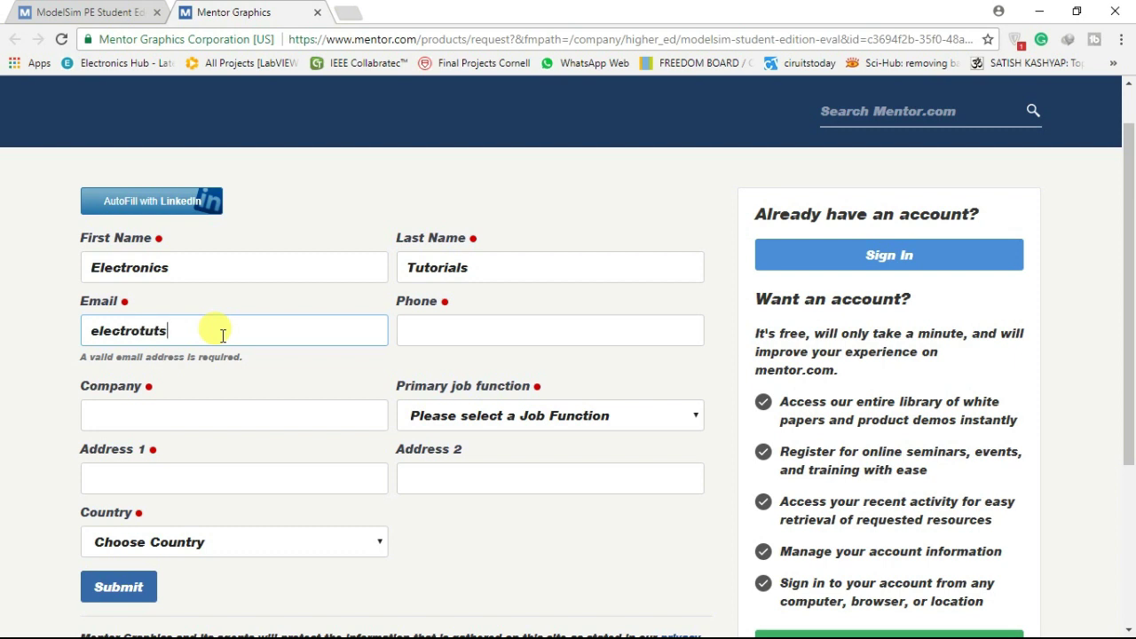
key("Left")
key("Left")
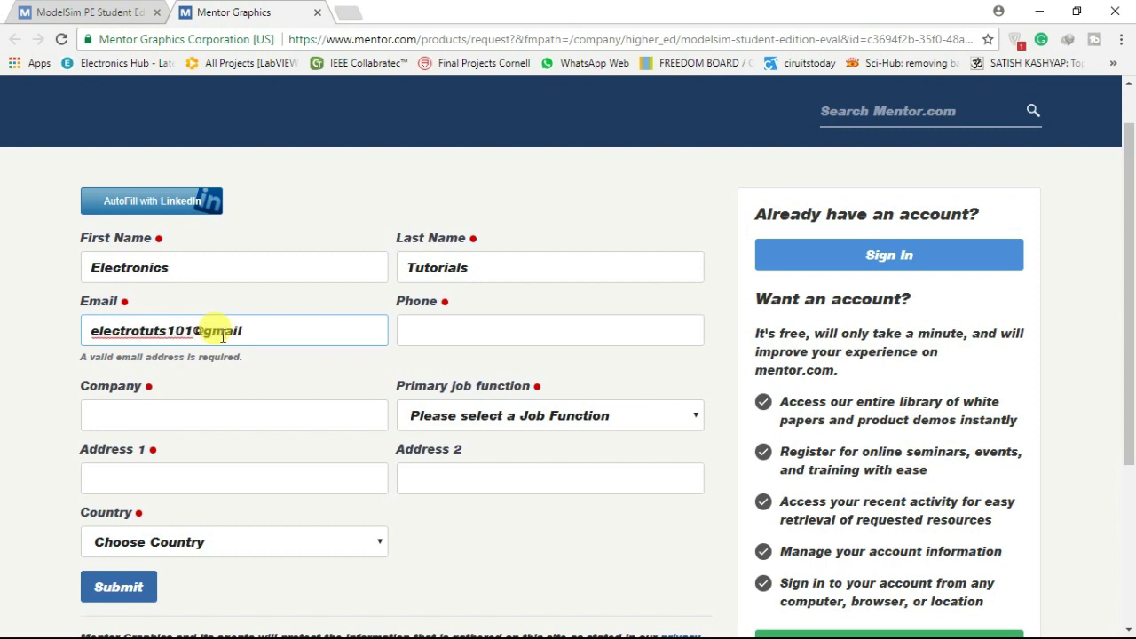
left_click(410, 331)
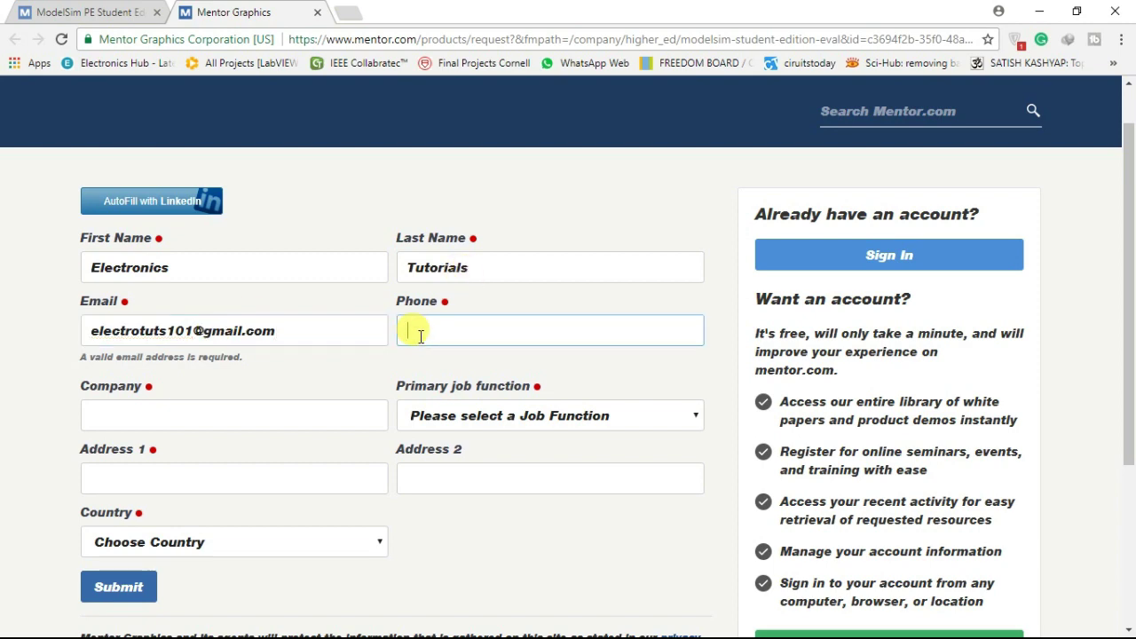
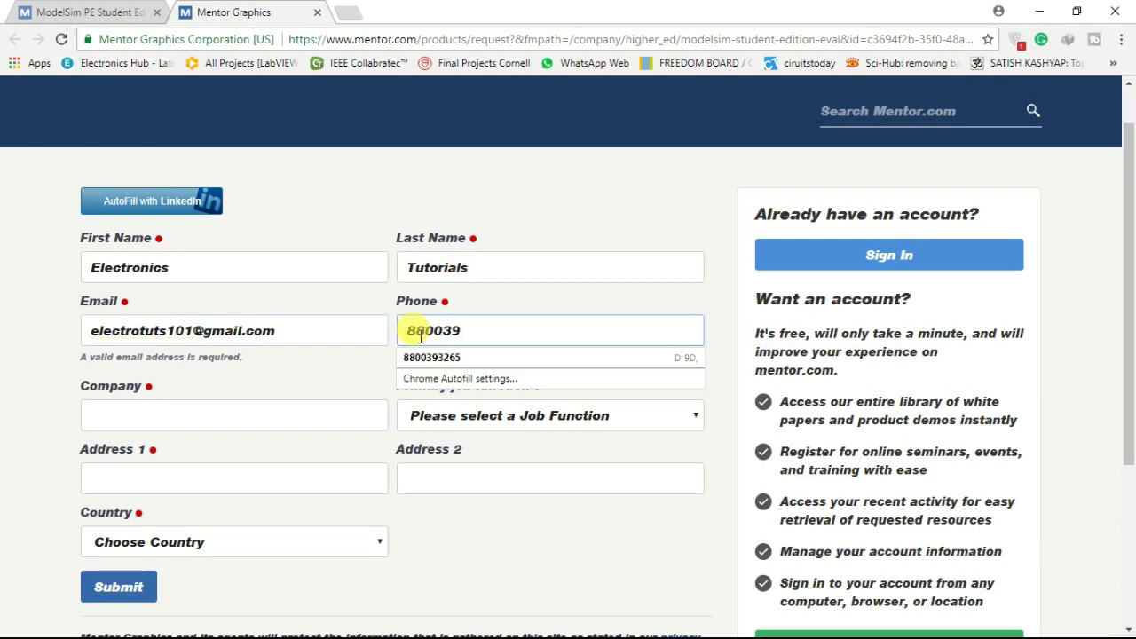
Fill in the company name and set the job function to Student
left_click(229, 410)
scroll(233, 400, "down", 2)
type("student")
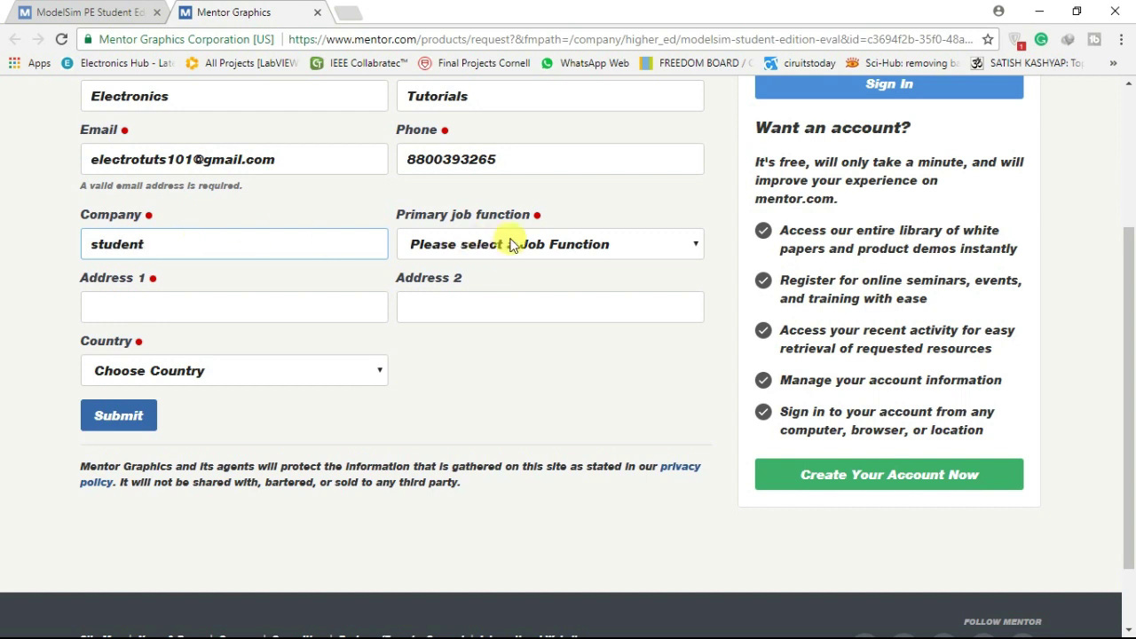
left_click(502, 244)
key("s")
key("Return")
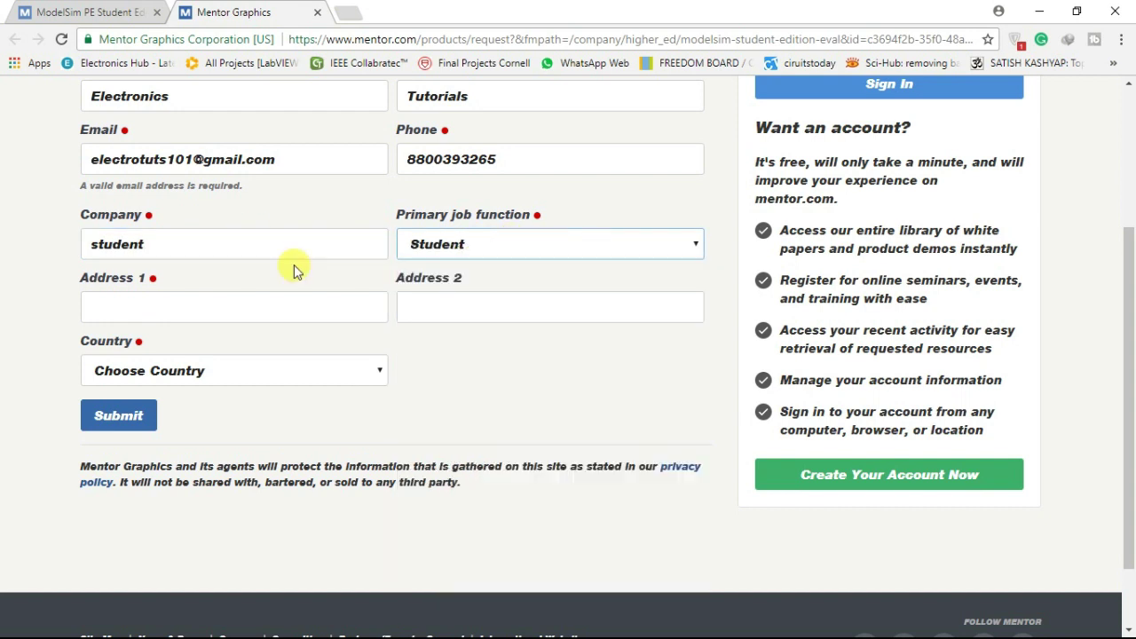
Enter the address line, country India and city, then submit the request form
left_click(253, 317)
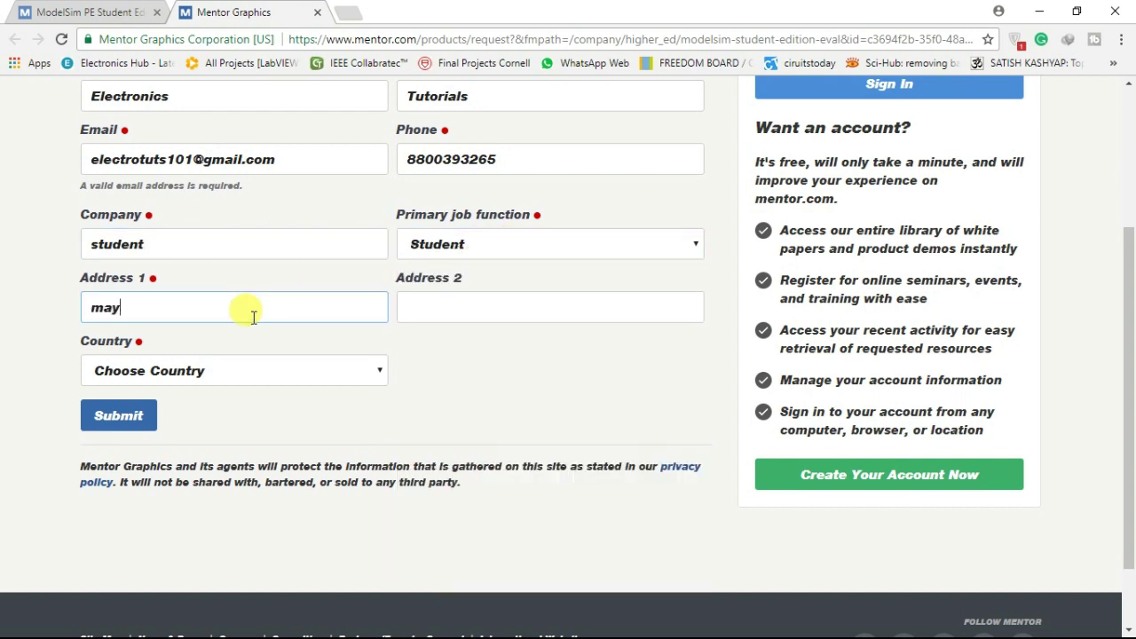
type("mayapuri")
key("Tab")
key("i")
key("n")
key("d")
key("Tab")
left_click(118, 416)
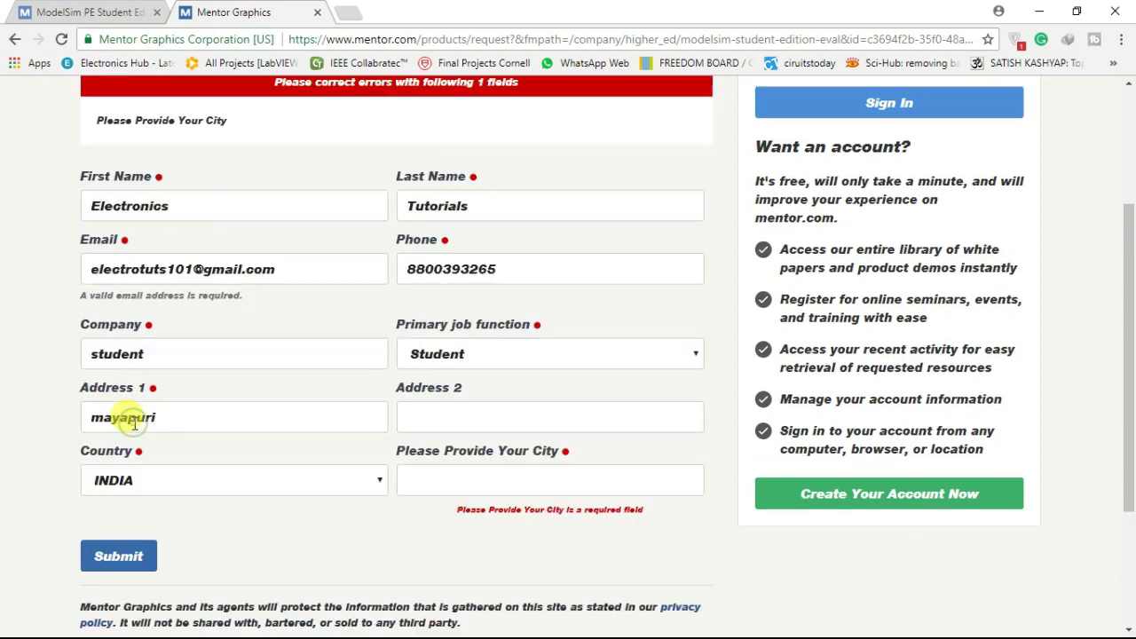
scroll(519, 375, "down", 1)
left_click(485, 380)
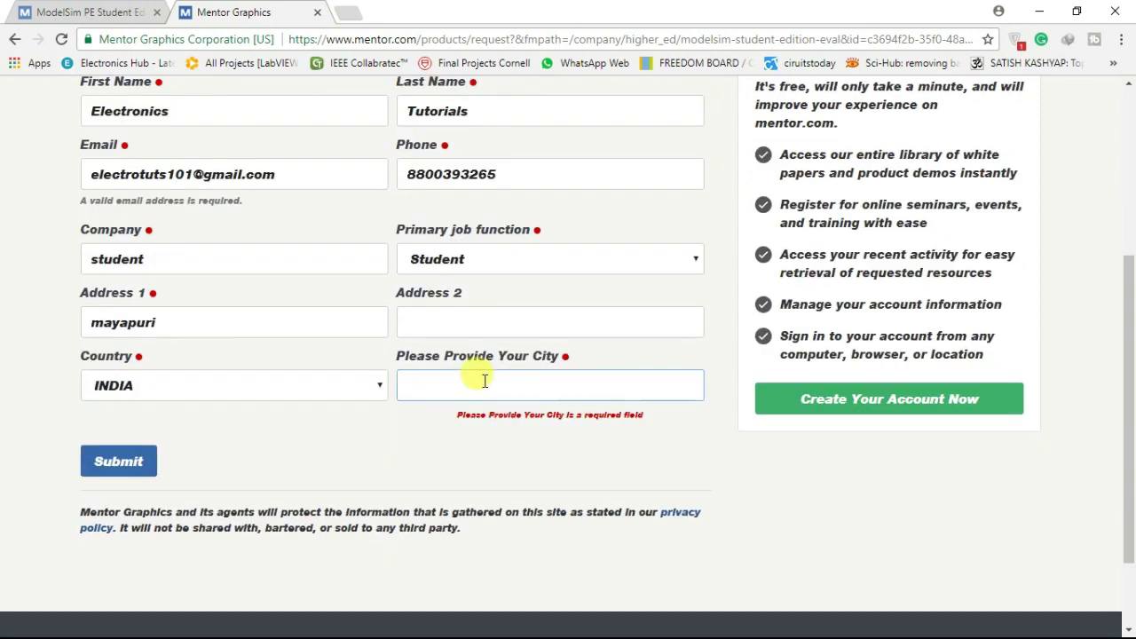
type("delhi")
left_click(120, 460)
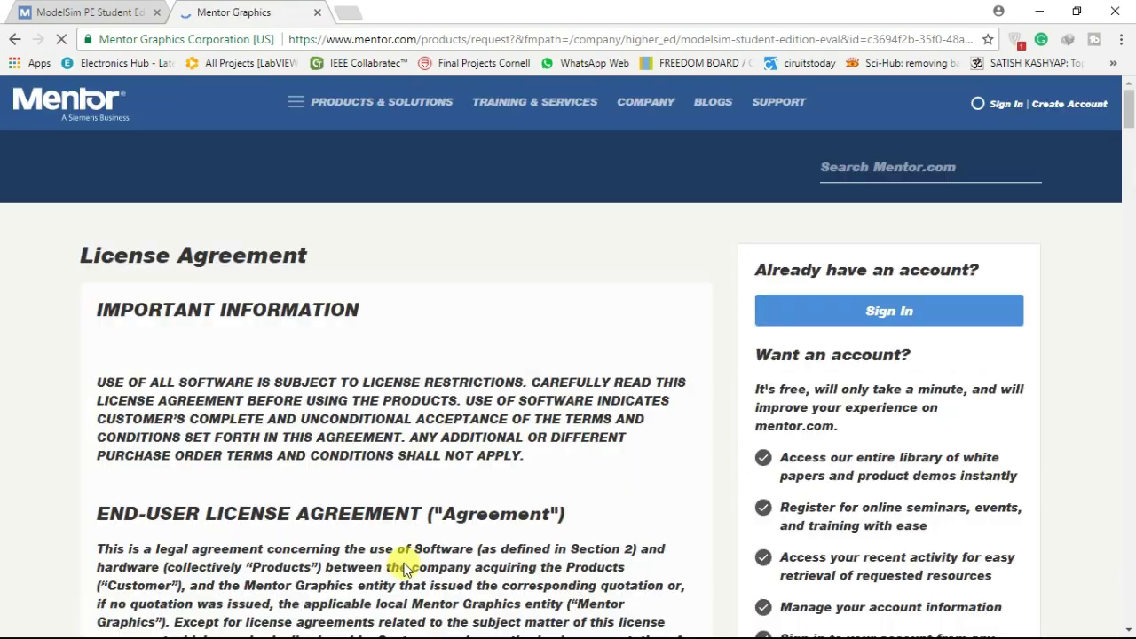
Scroll to the end of the License Agreement and accept it
scroll(401, 561, "down", 1)
scroll(470, 414, "down", 9)
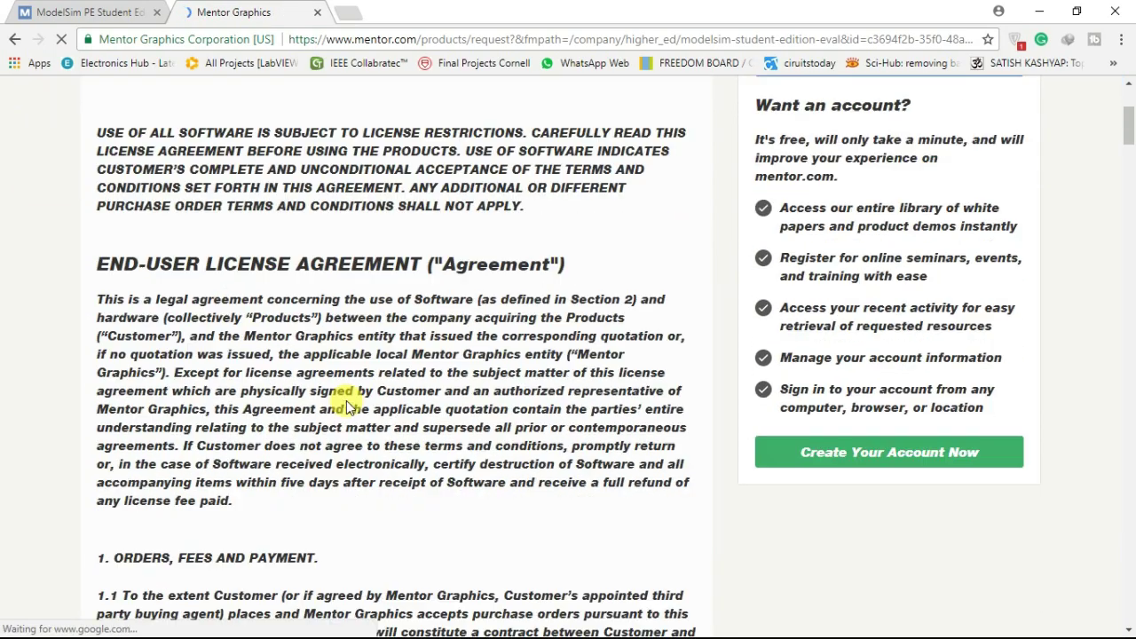
scroll(479, 322, "down", 20)
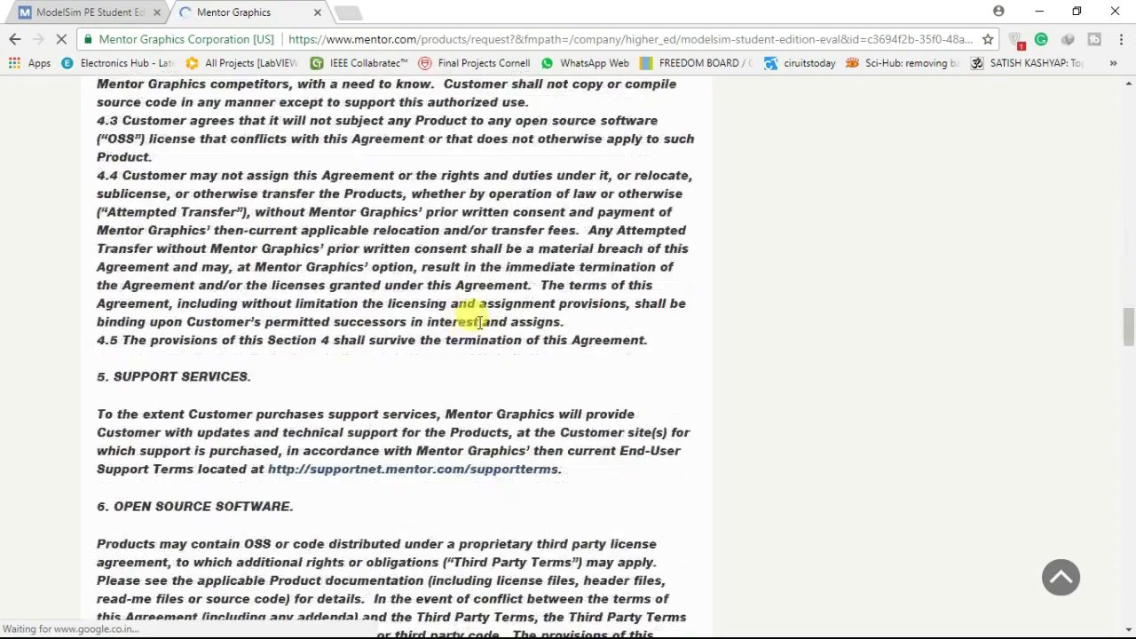
scroll(479, 322, "down", 20)
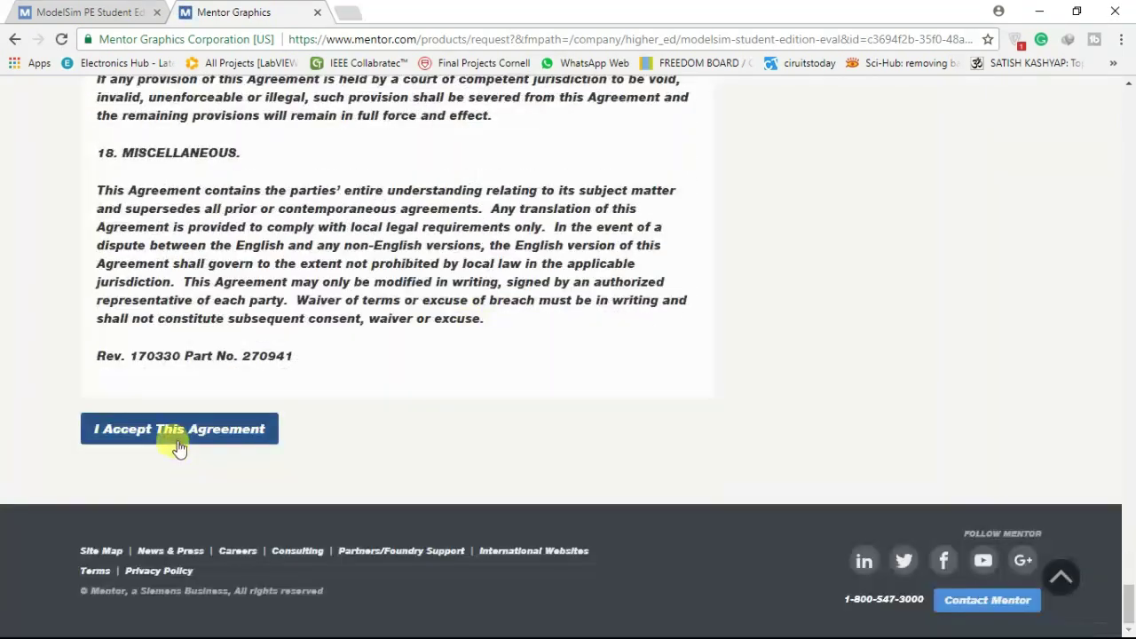
left_click(181, 433)
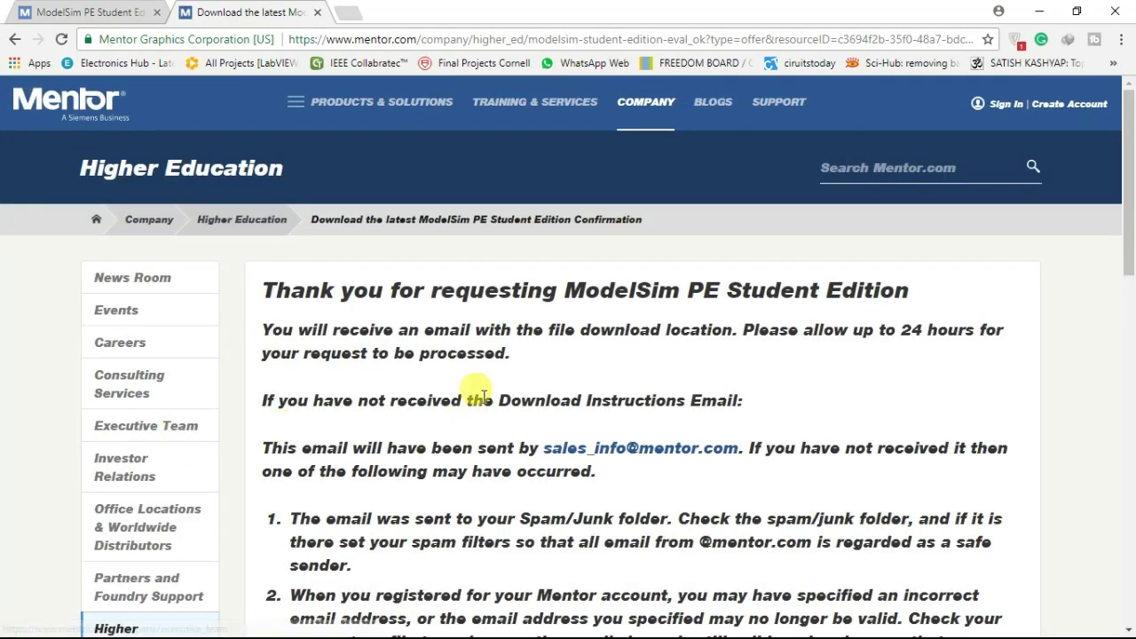
Scroll through the Mentor Graphics request confirmation page
scroll(420, 381, "down", 1)
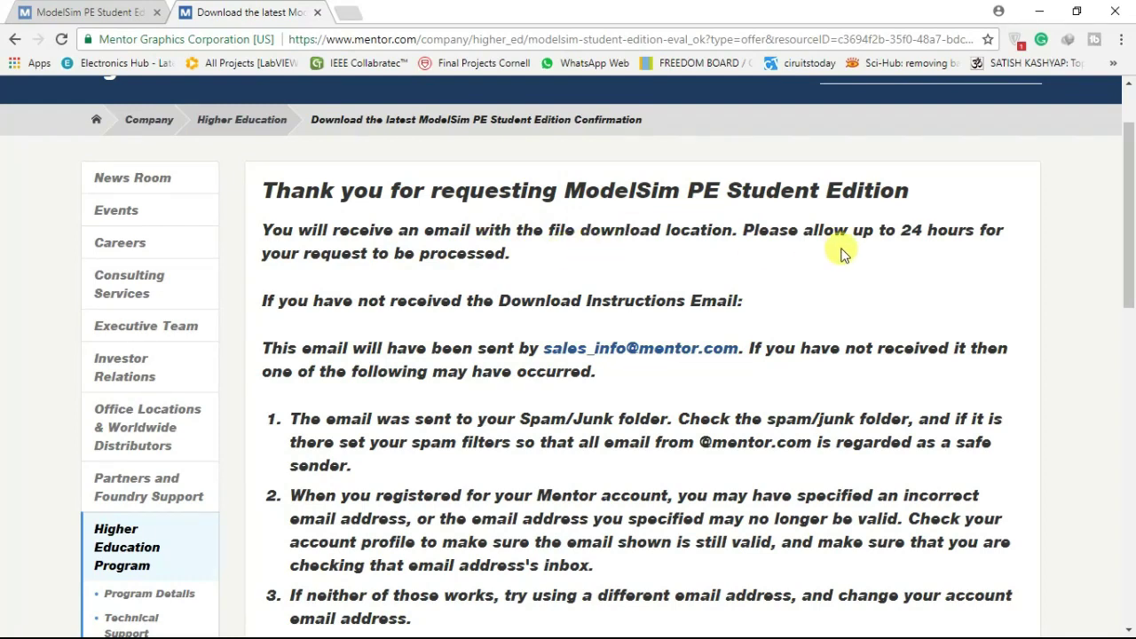
scroll(480, 325, "down", 1)
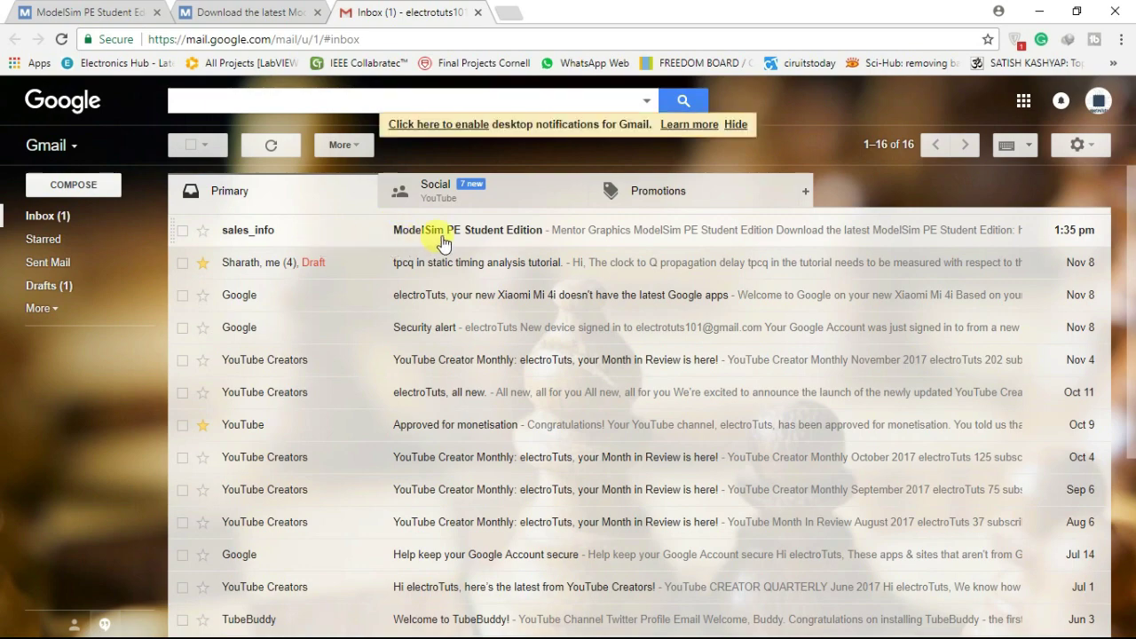
Open the sales_info email, follow its go.mentor.com link and start downloading modelsim-pe_student_edition.exe
left_click(528, 232)
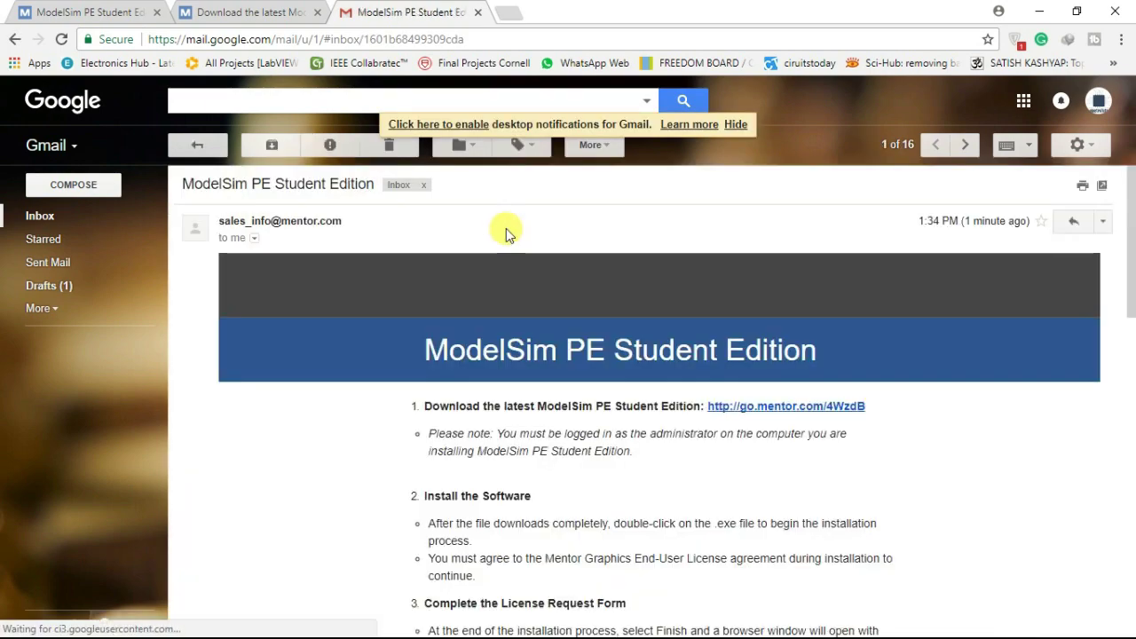
scroll(760, 222, "down", 2)
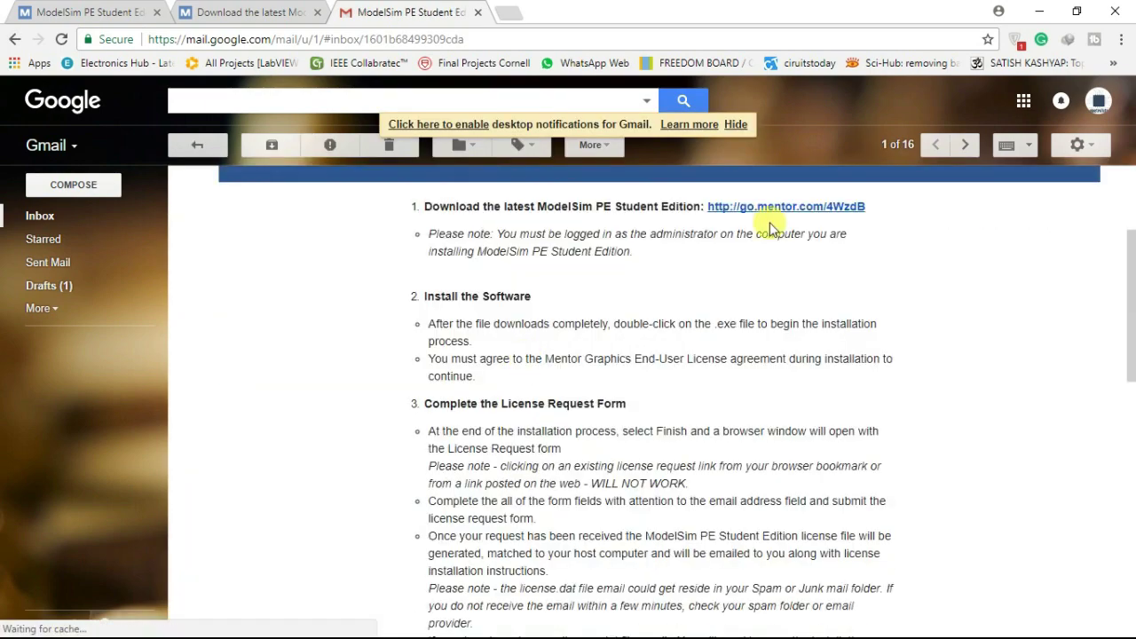
left_click(823, 206)
scroll(599, 308, "down", 2)
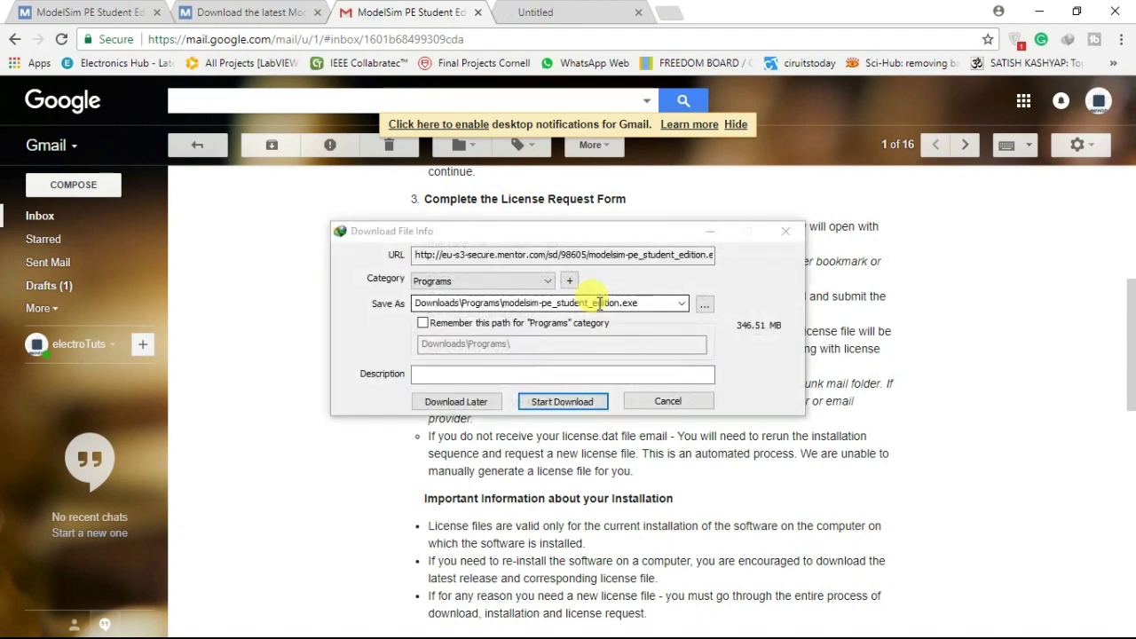
left_click(562, 401)
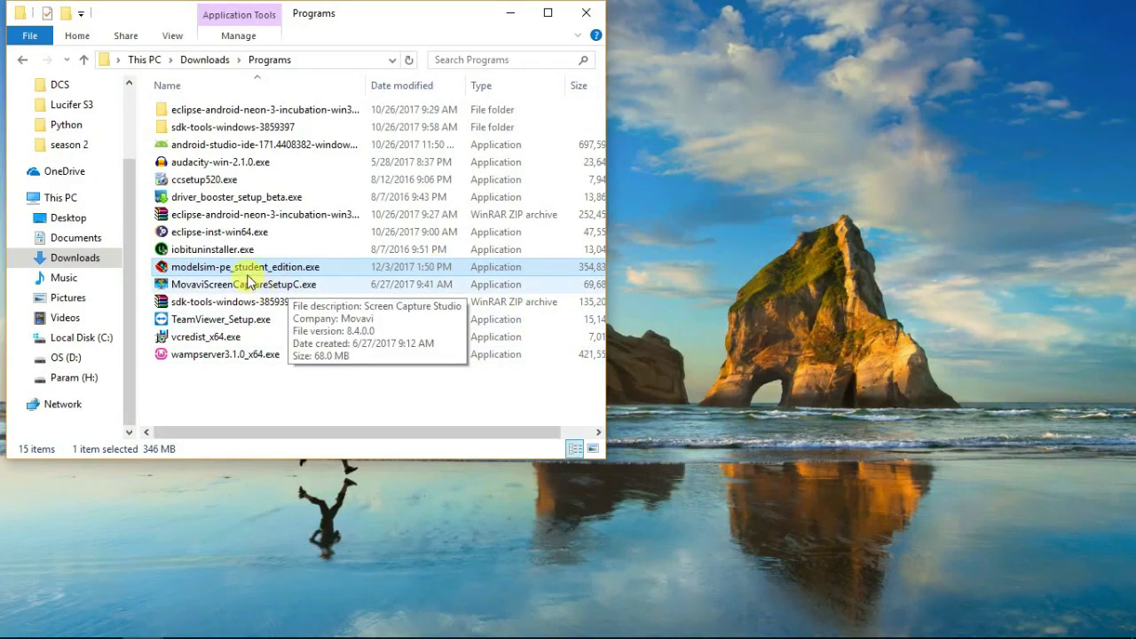
Run modelsim-pe_student_edition.exe from Downloads\Programs as administrator, approving the UAC prompt
left_click(247, 271)
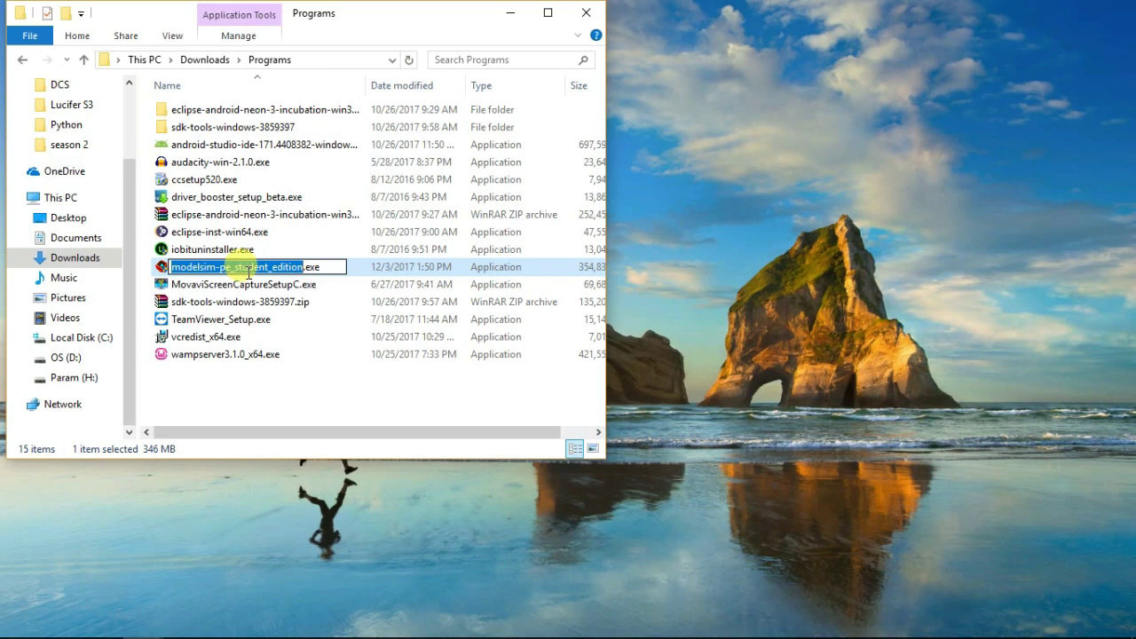
left_click(257, 336)
left_click(278, 269)
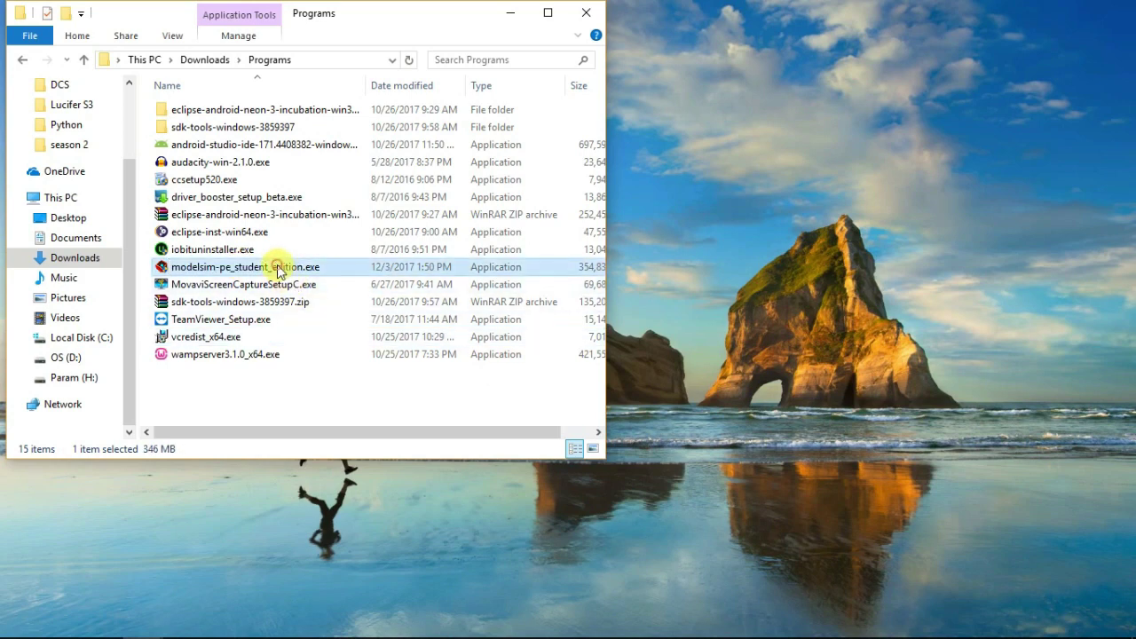
double_click(278, 268)
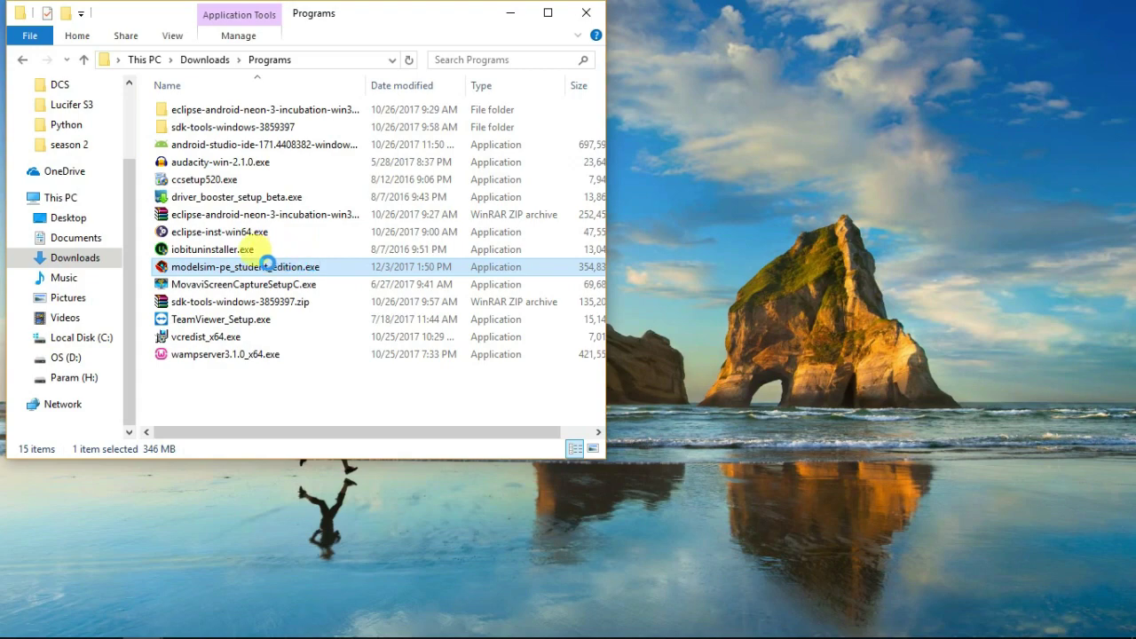
right_click(271, 266)
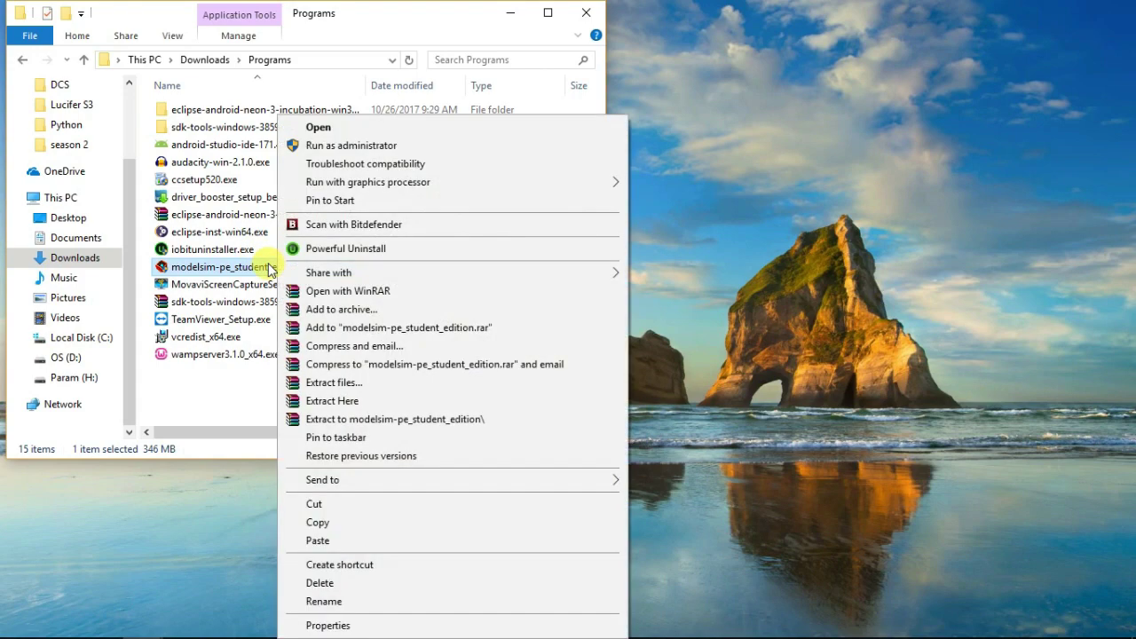
left_click(349, 146)
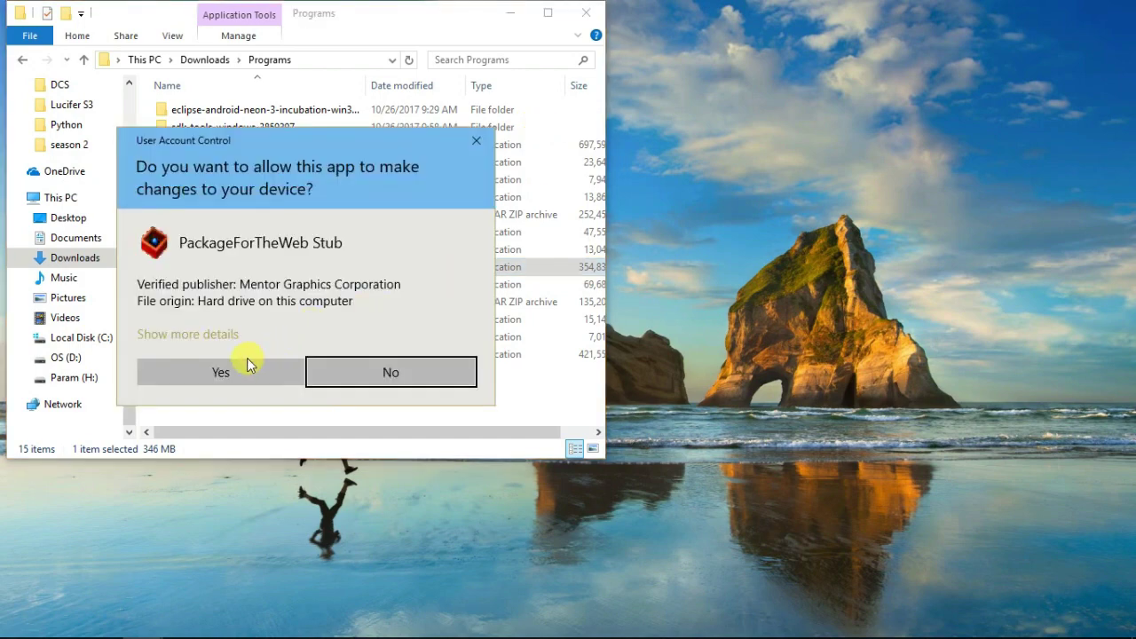
left_click(233, 371)
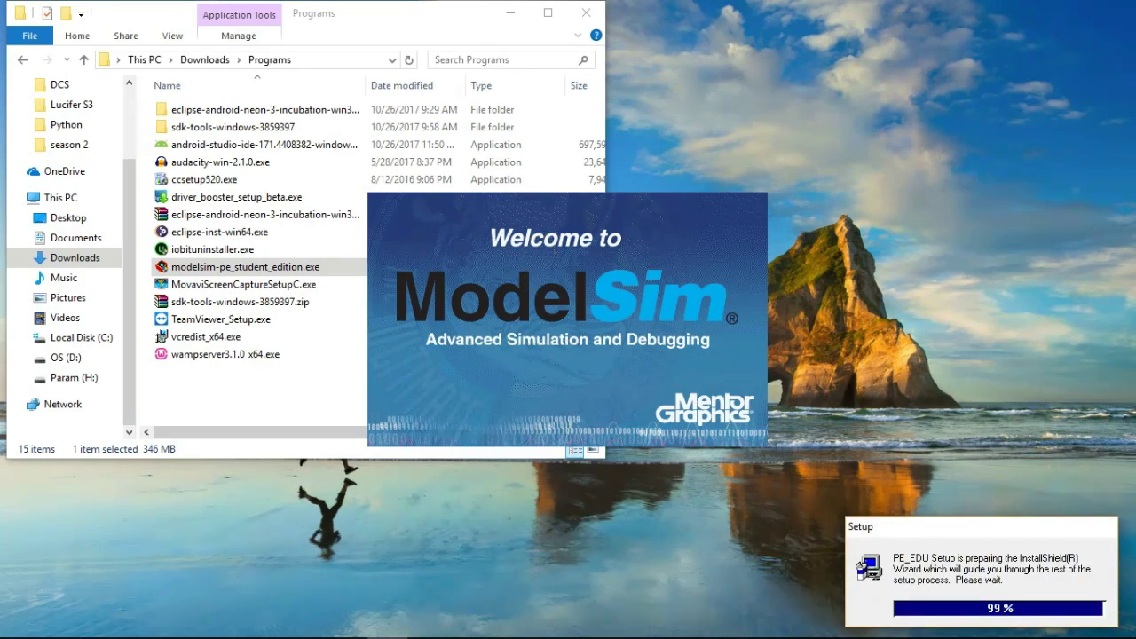
left_click(503, 13)
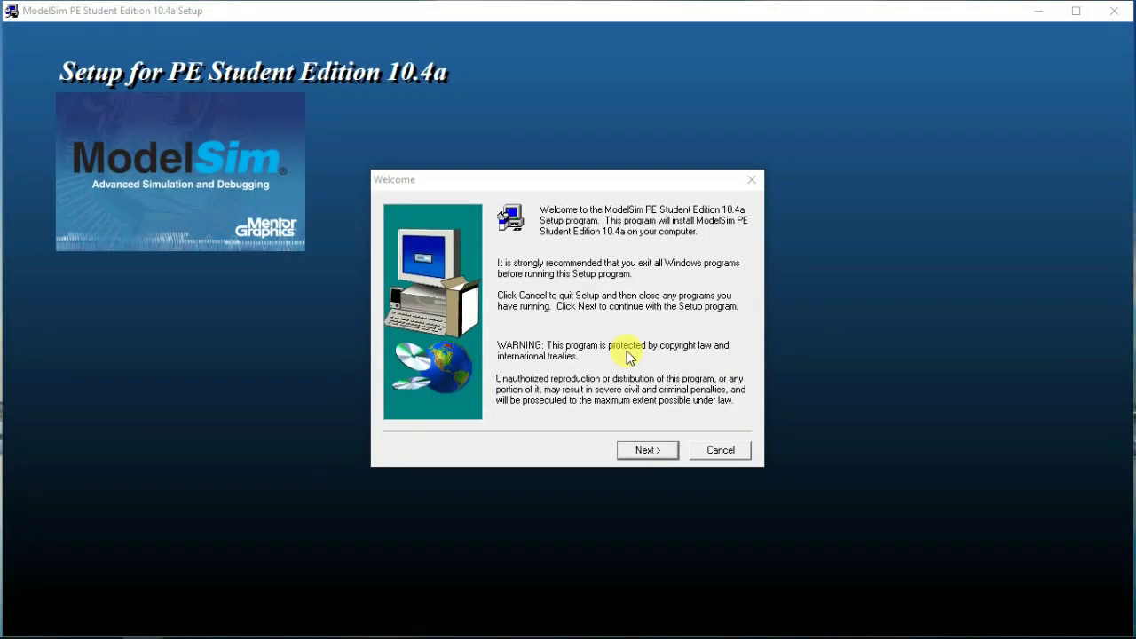
Accept the license and install to the default C:\Modeltech_pe_edu_10.4a and program folder
left_click(646, 451)
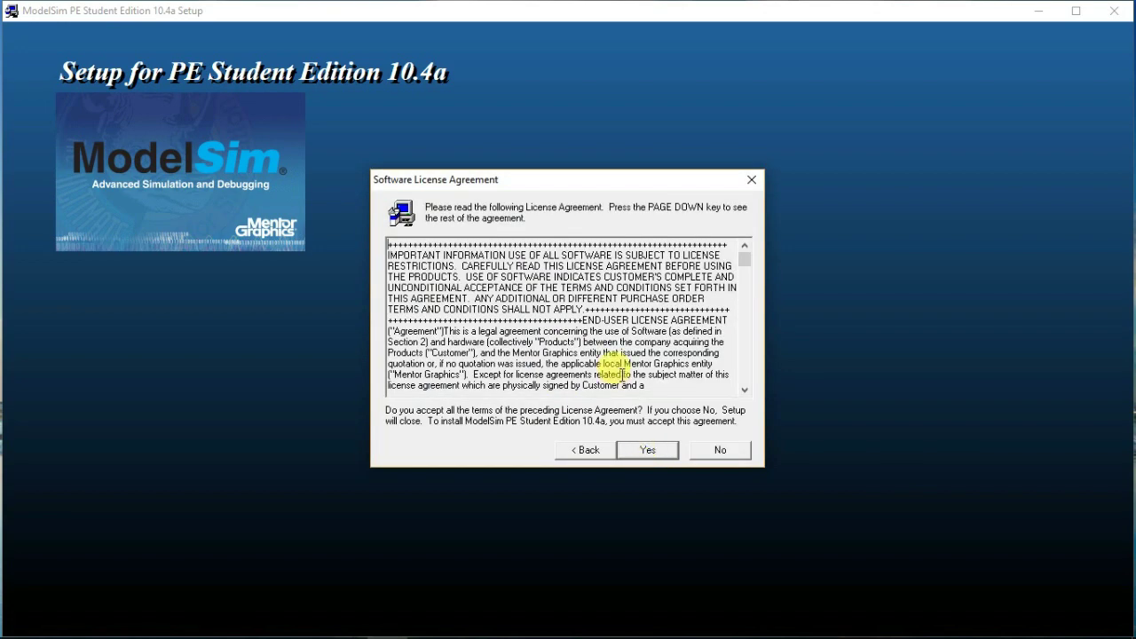
scroll(618, 366, "down", 15)
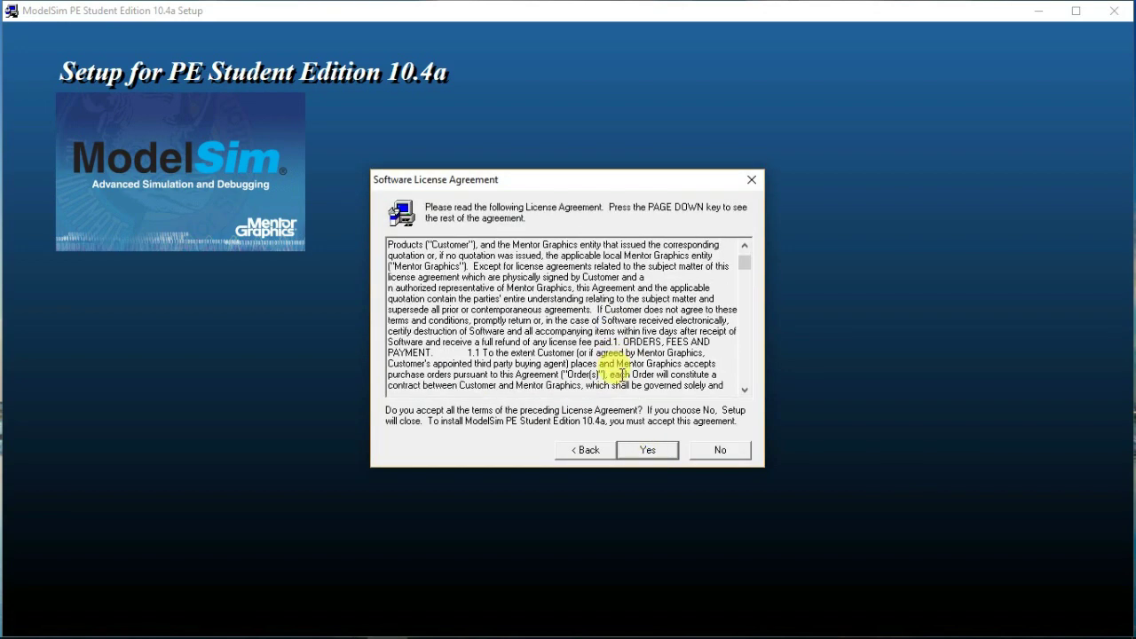
left_click(650, 450)
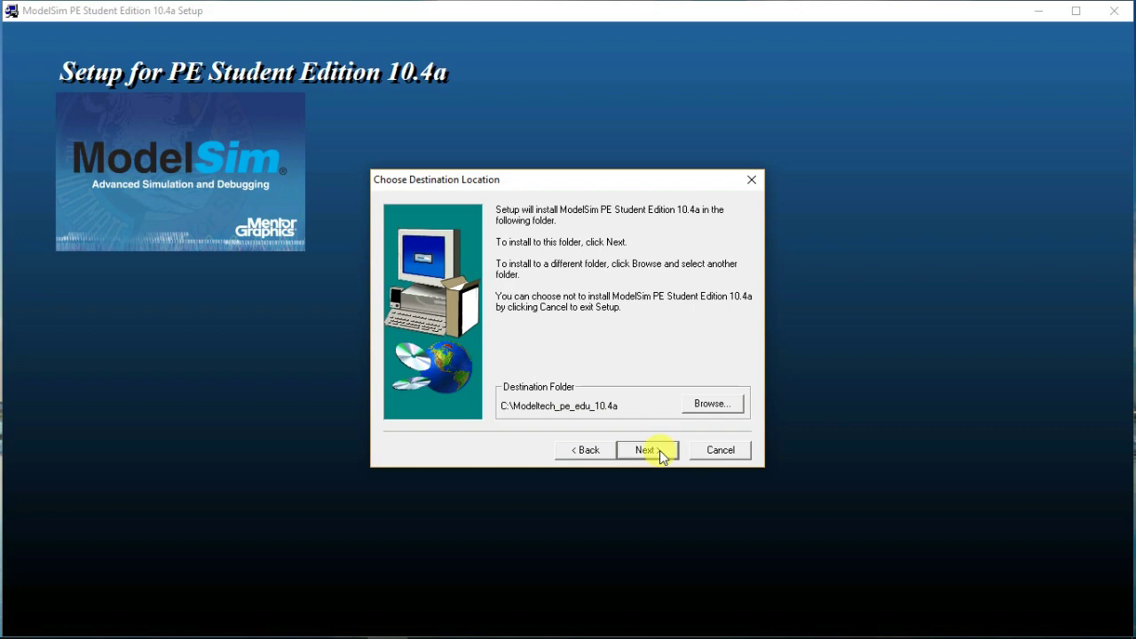
left_click(659, 450)
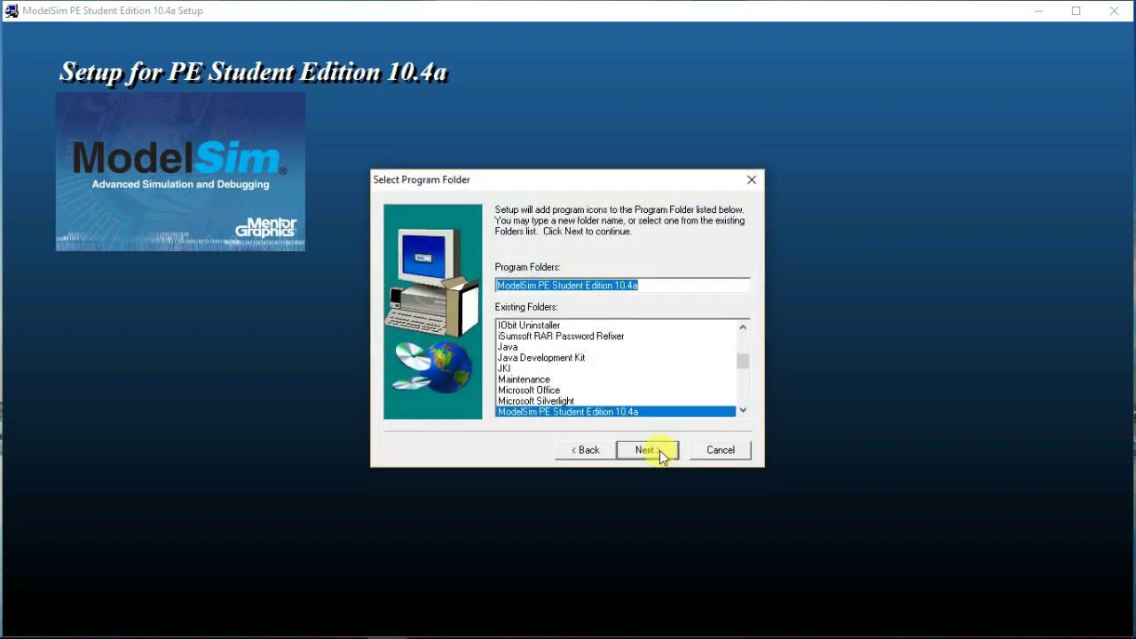
left_click(659, 450)
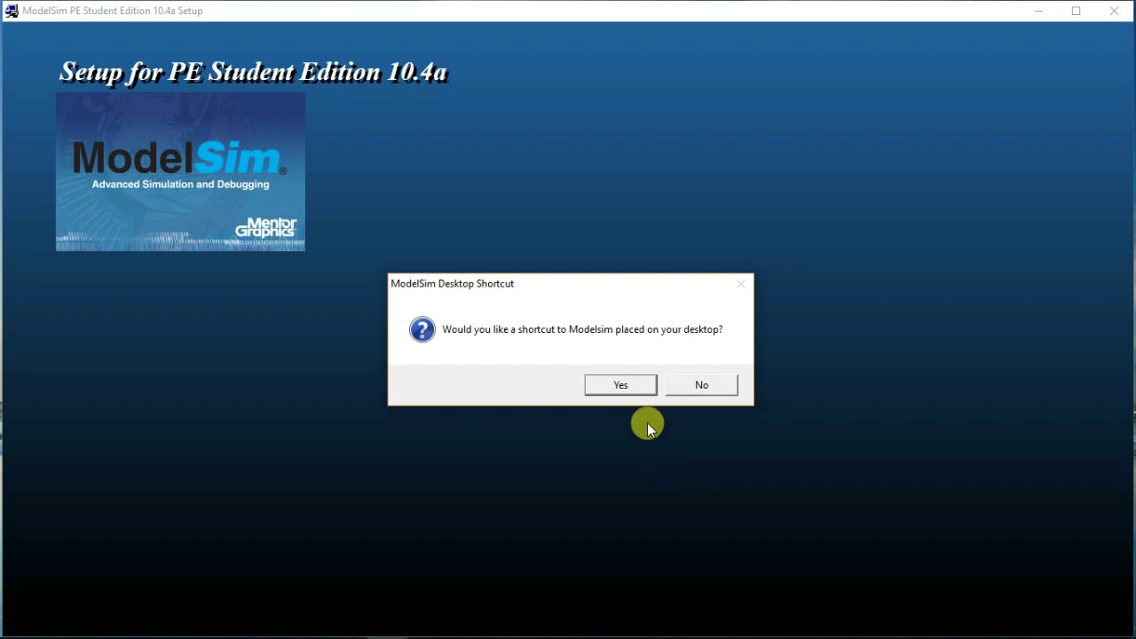
Accept the desktop shortcut and adding ModelSim to the path, then finish setup
left_click(637, 383)
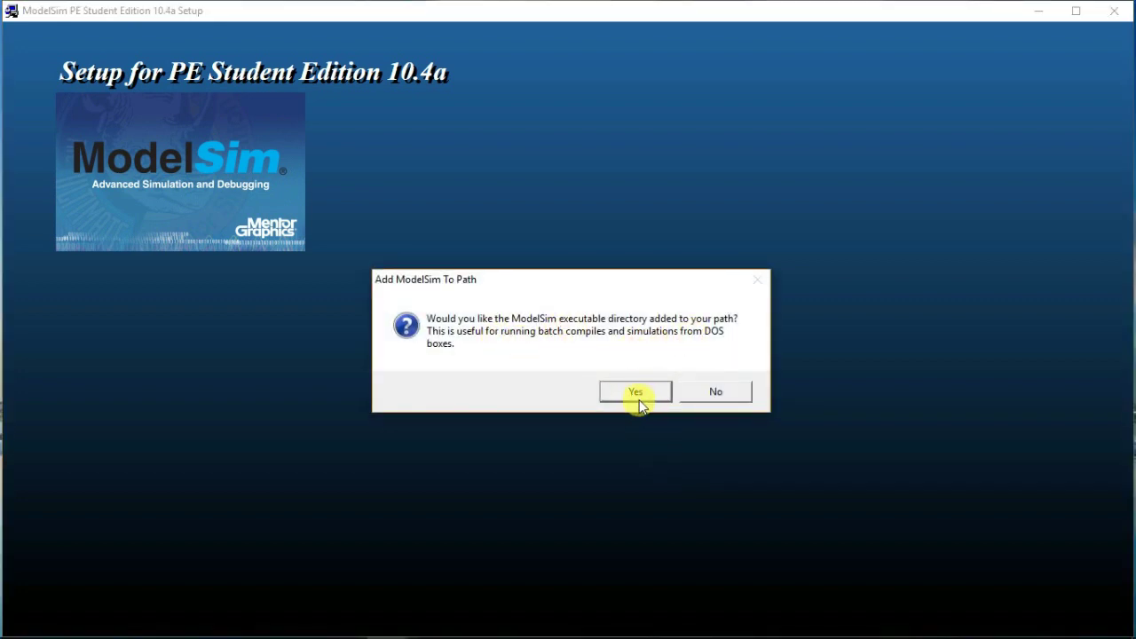
left_click(636, 393)
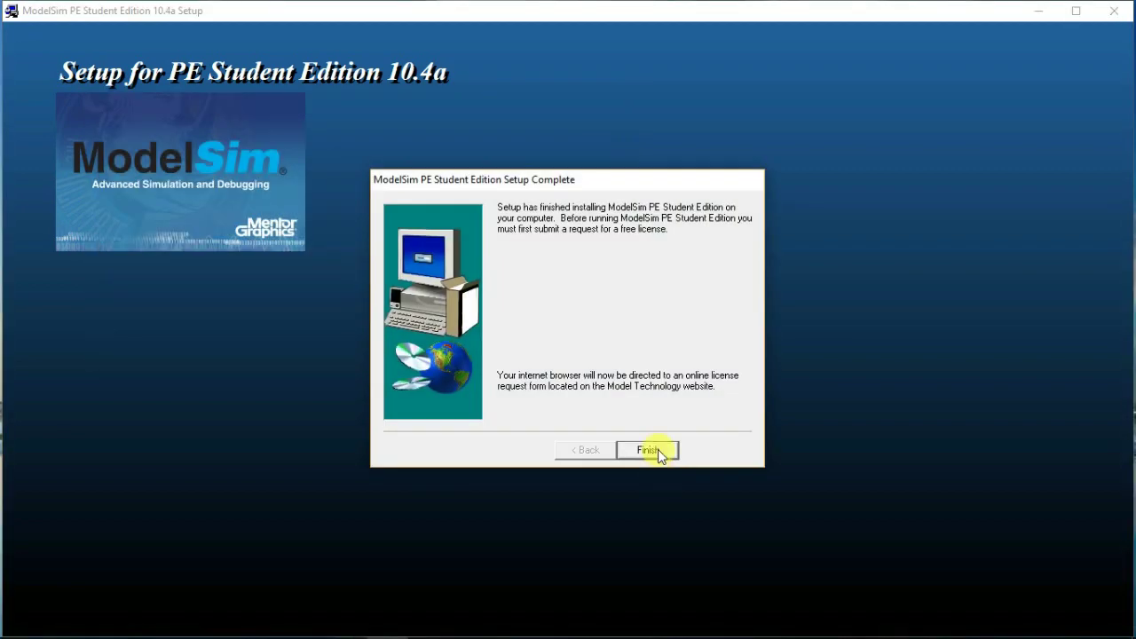
left_click(657, 449)
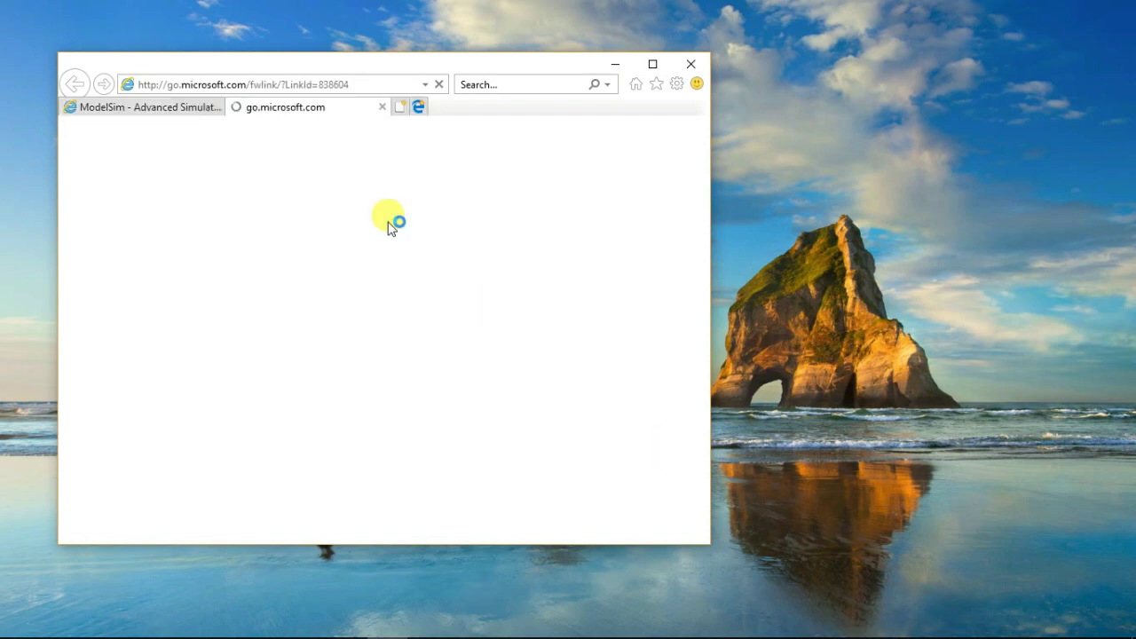
Switch to the license request tab, close microsoft.com and maximize the browser
left_click(169, 110)
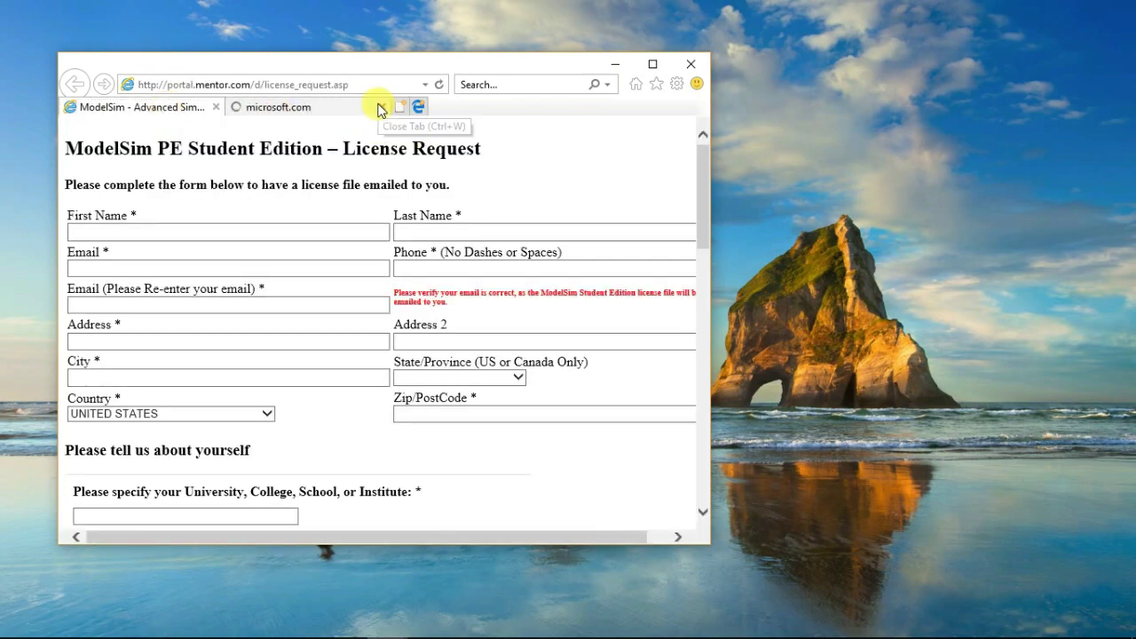
left_click(381, 106)
left_click(271, 264)
left_click(652, 64)
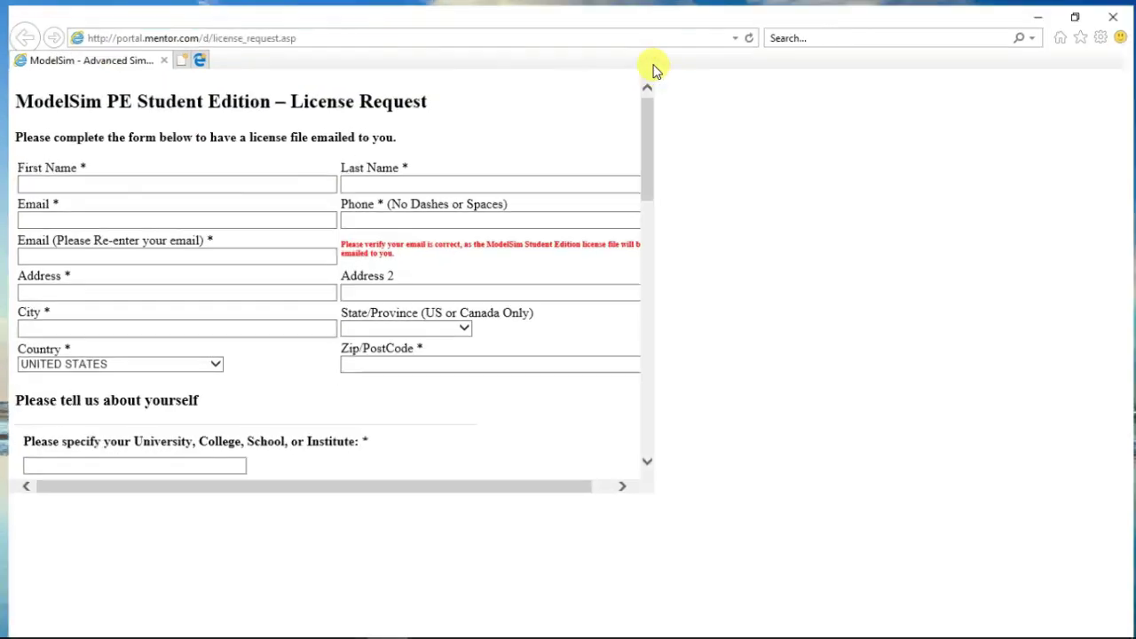
scroll(211, 319, "down", 6)
scroll(210, 320, "up", 10)
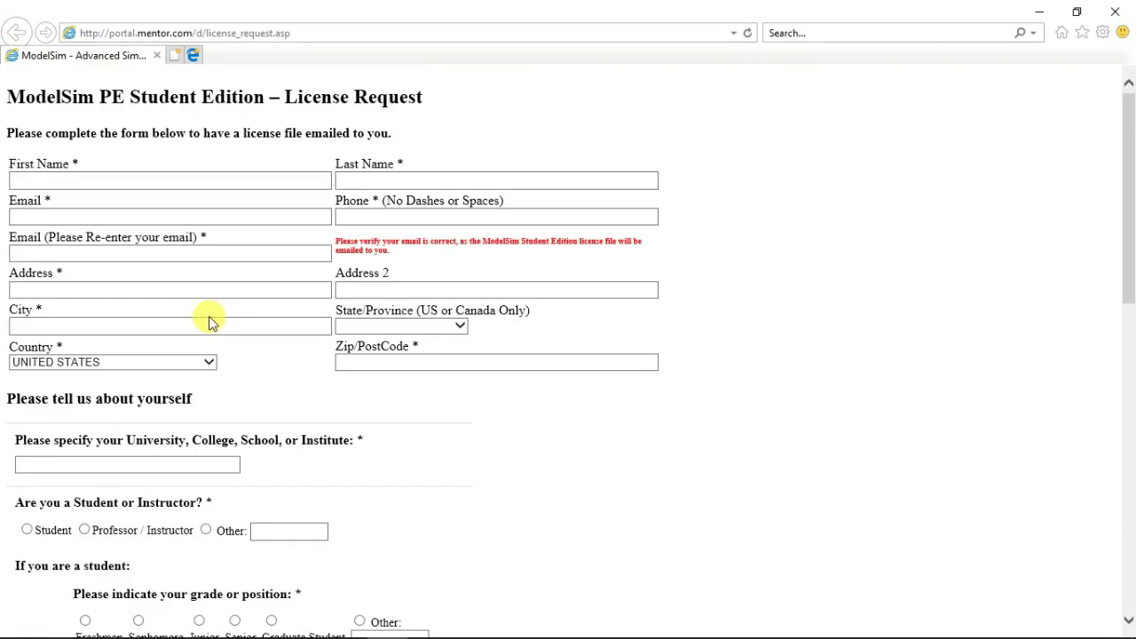
Fill in the name and email fields, enter 'learn VHDL' as the project description, and request the license
left_click(129, 182)
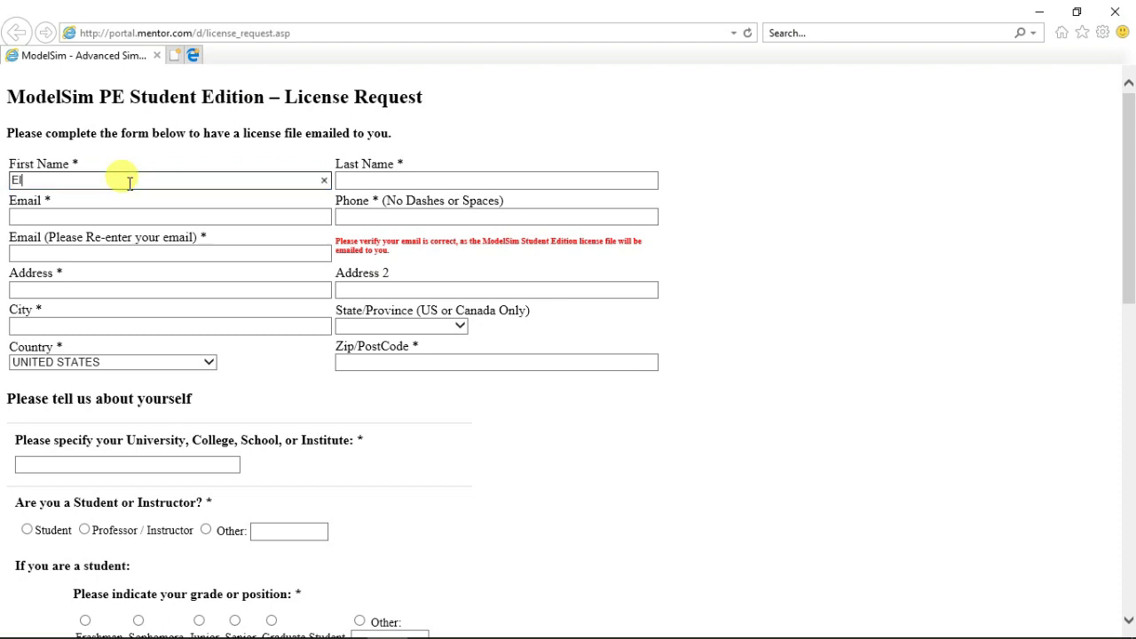
type("Electronics")
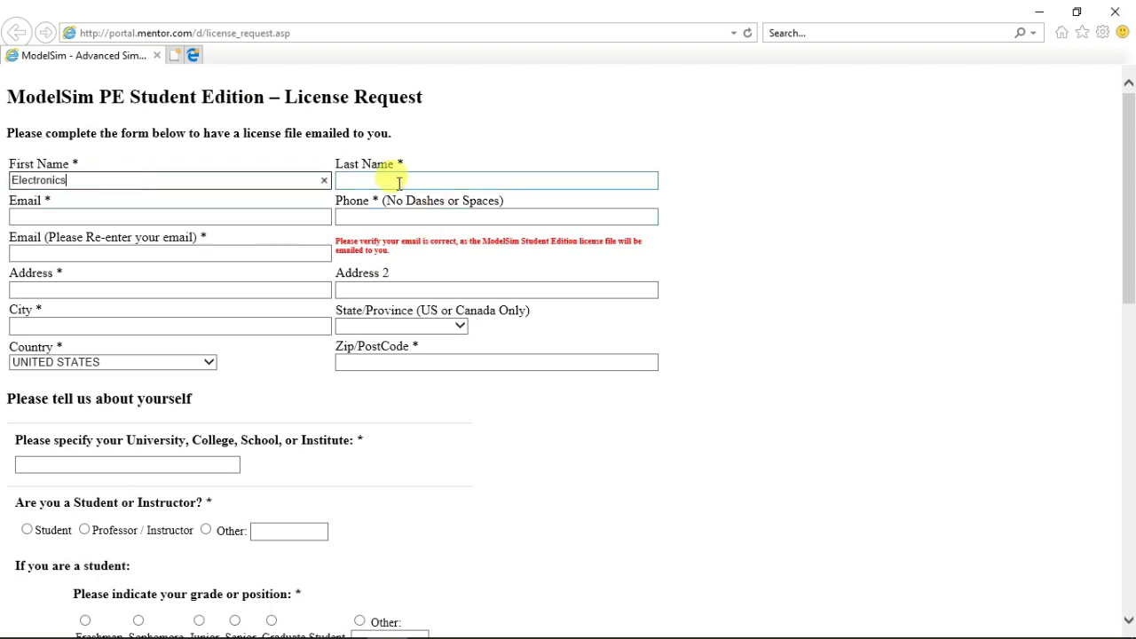
left_click(399, 181)
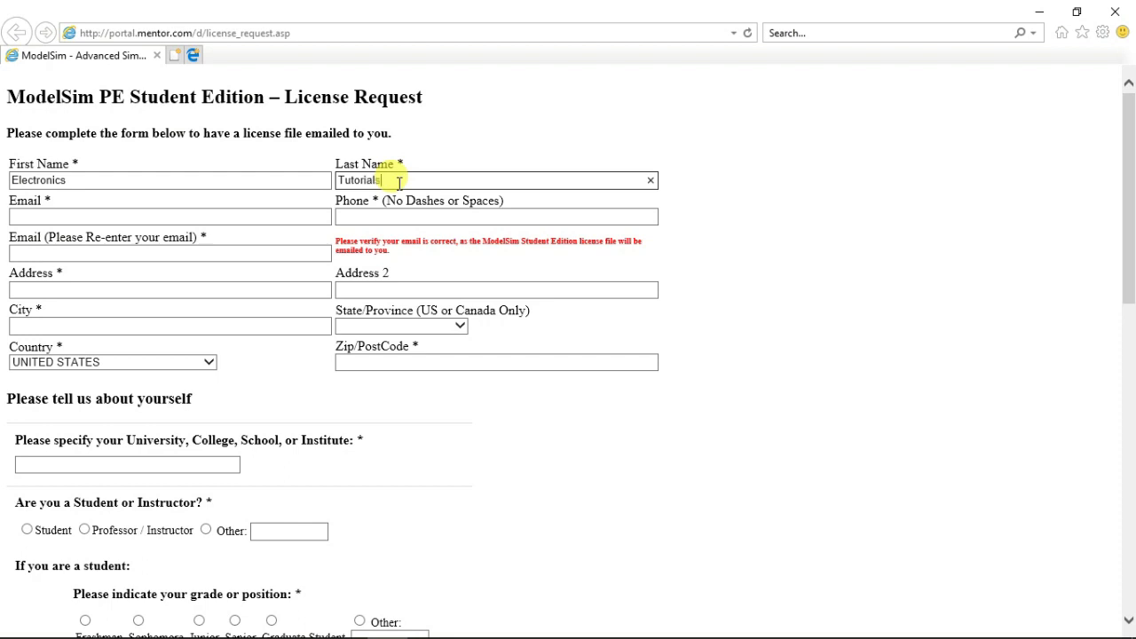
left_click(78, 214)
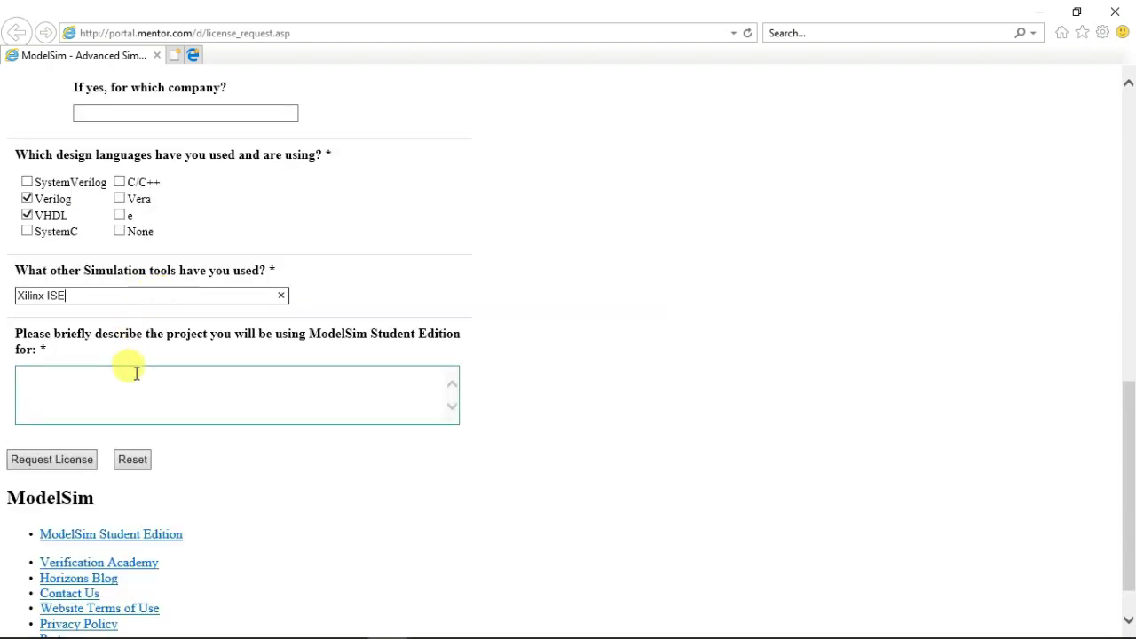
scroll(124, 355, "down", 1)
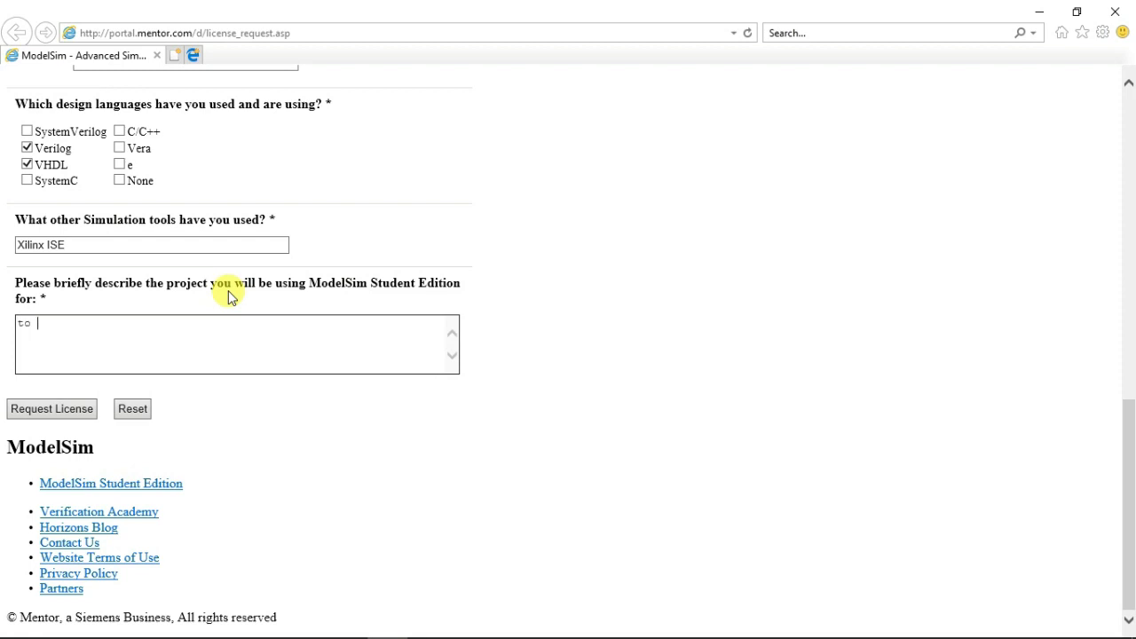
type("learn VHDL")
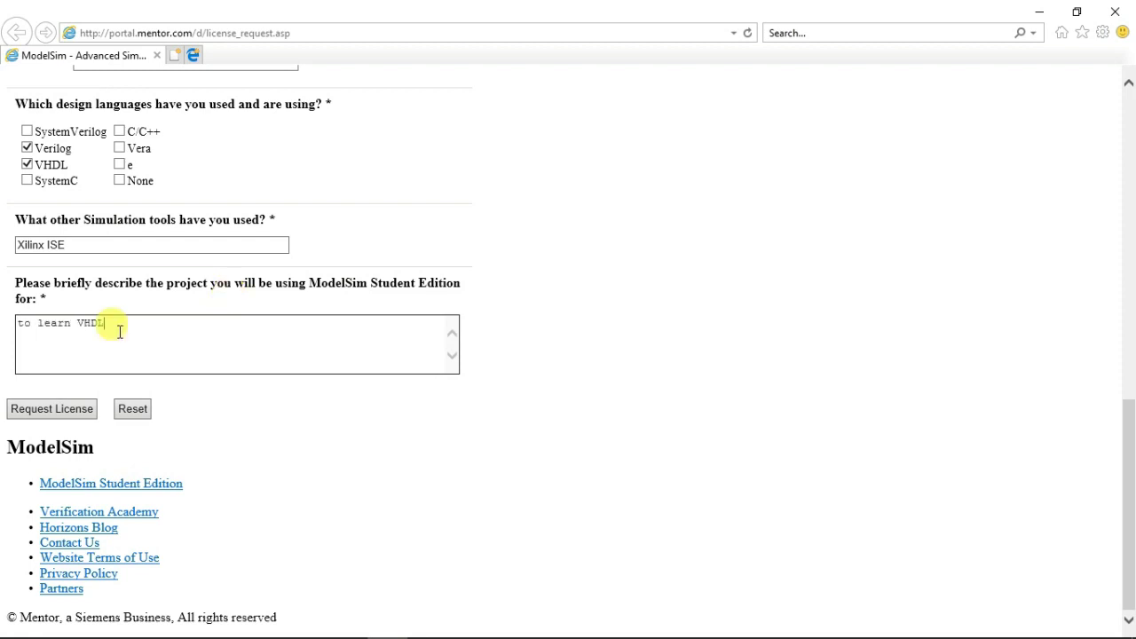
left_click(65, 410)
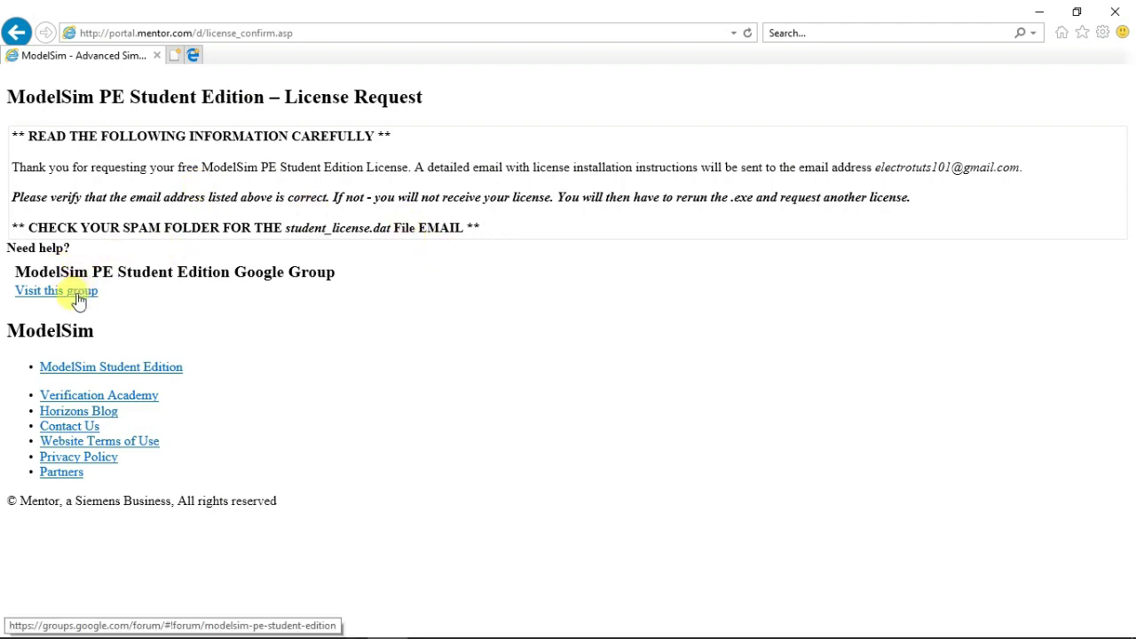
Back in Chrome's Gmail, open the ModelSim license email from the Spam folder
left_click(1039, 12)
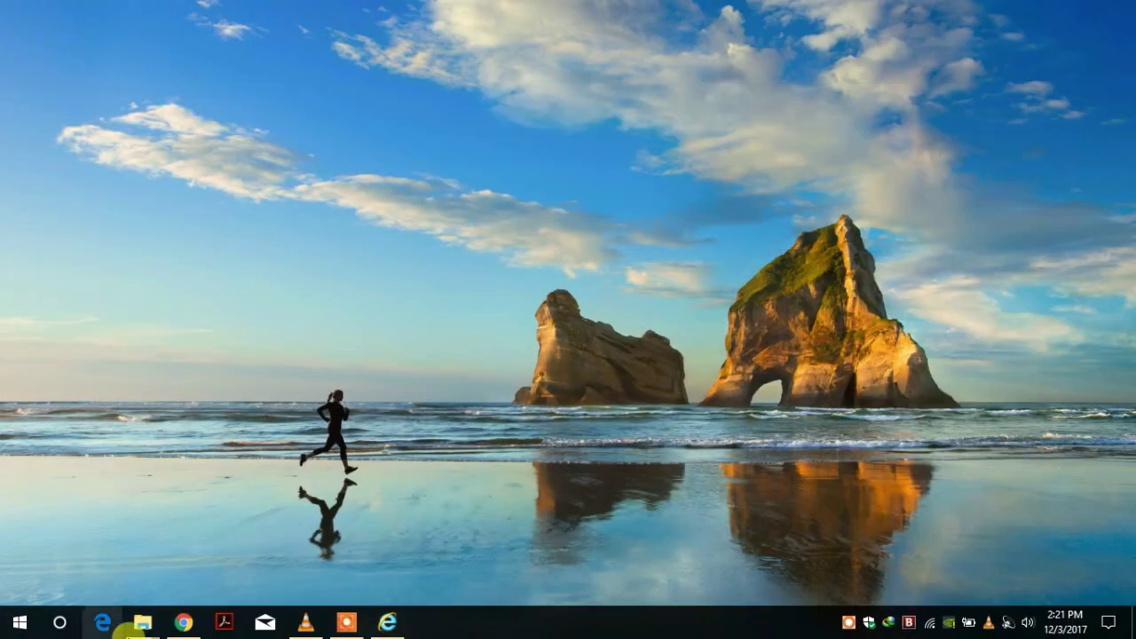
left_click(184, 622)
scroll(494, 286, "down", 2)
left_click(204, 145)
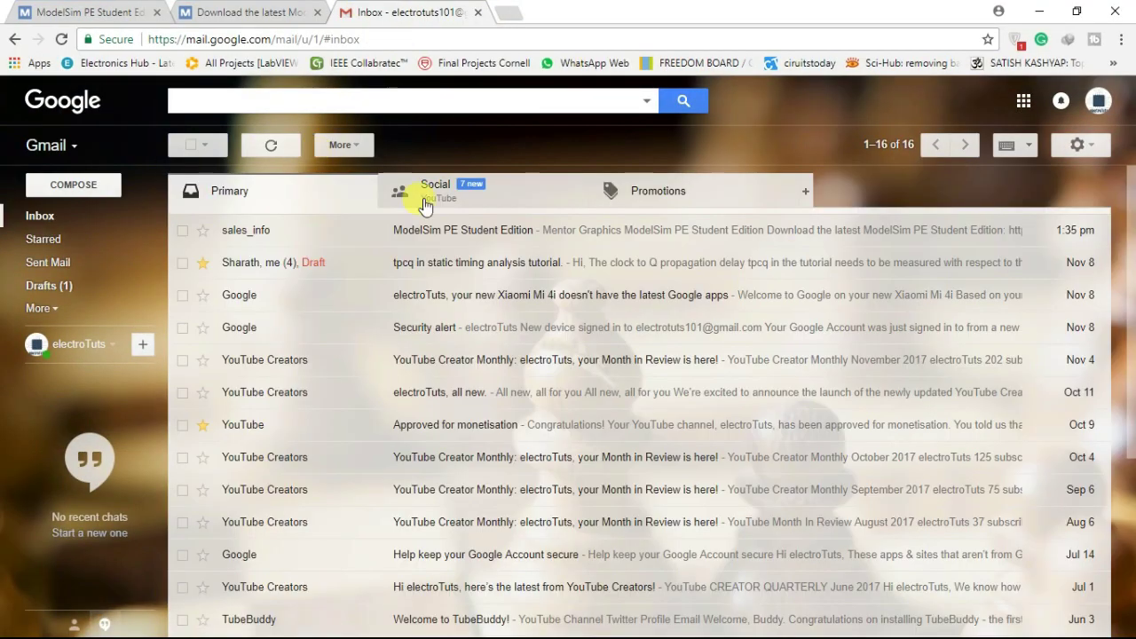
left_click(41, 308)
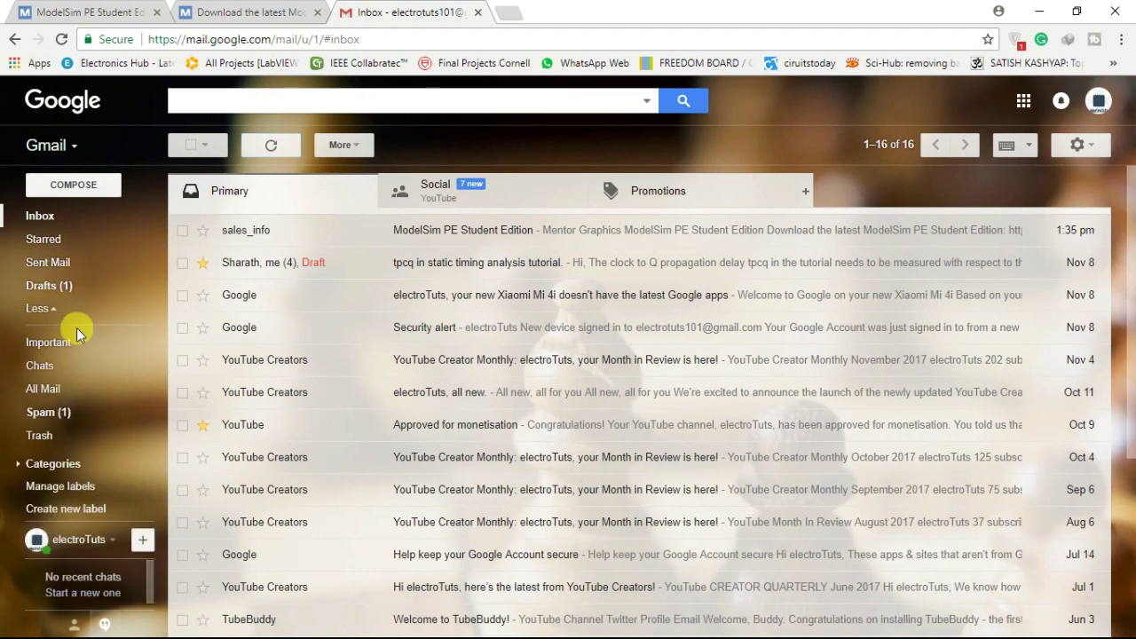
left_click(55, 412)
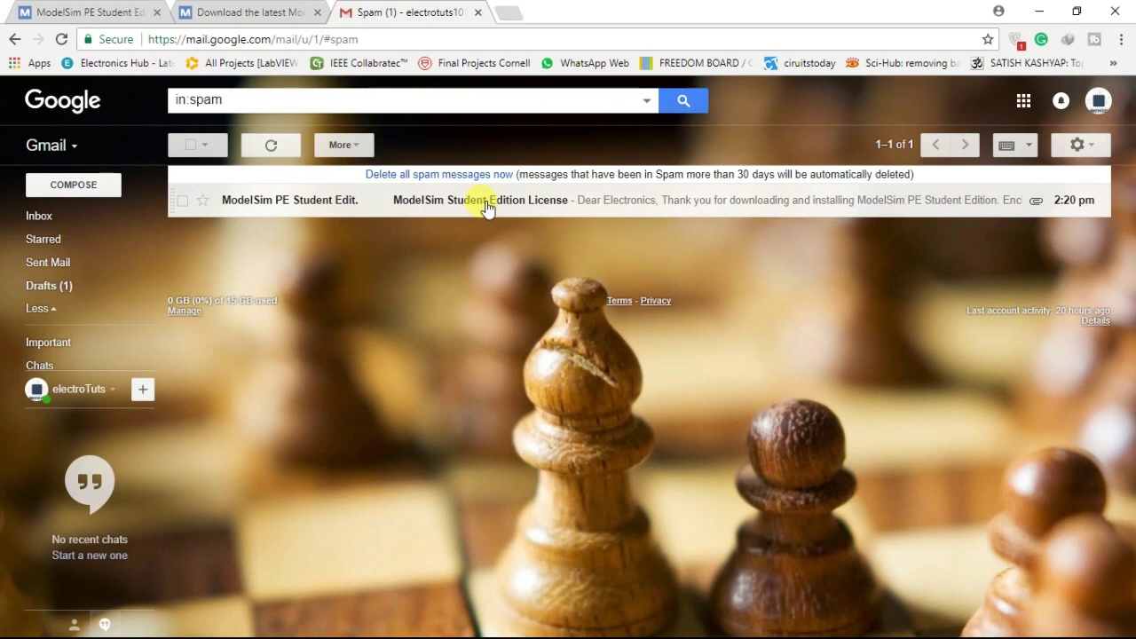
left_click(486, 205)
Save the student_license.dat attachment into C:\Modeltech_pe_edu_10.4a, replacing the existing file
scroll(342, 395, "down", 1)
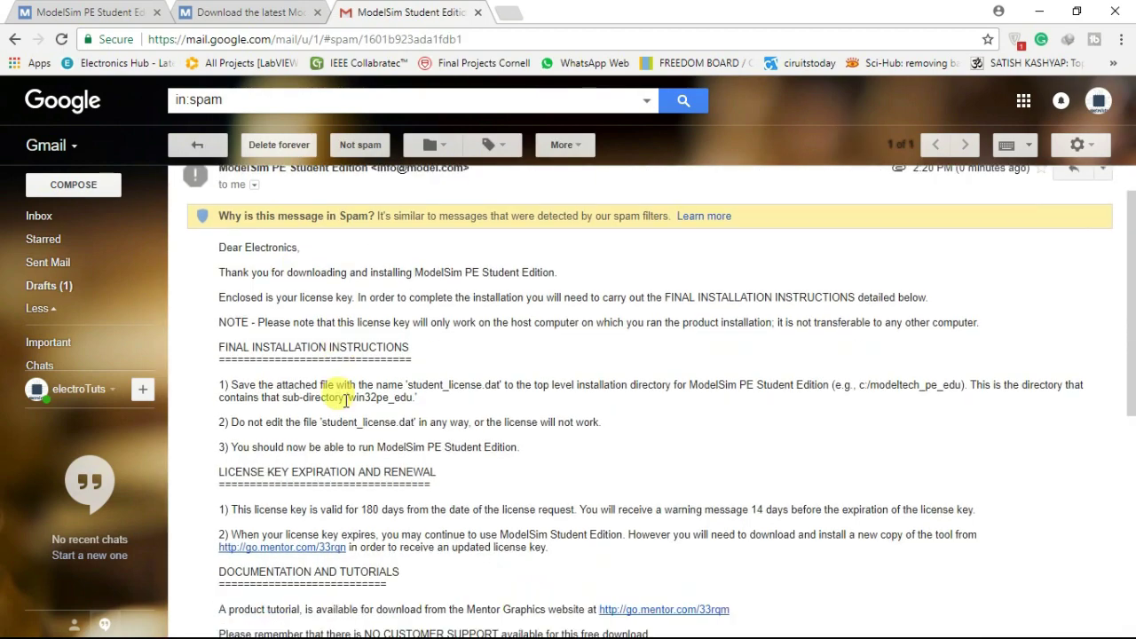
scroll(316, 292, "down", 1)
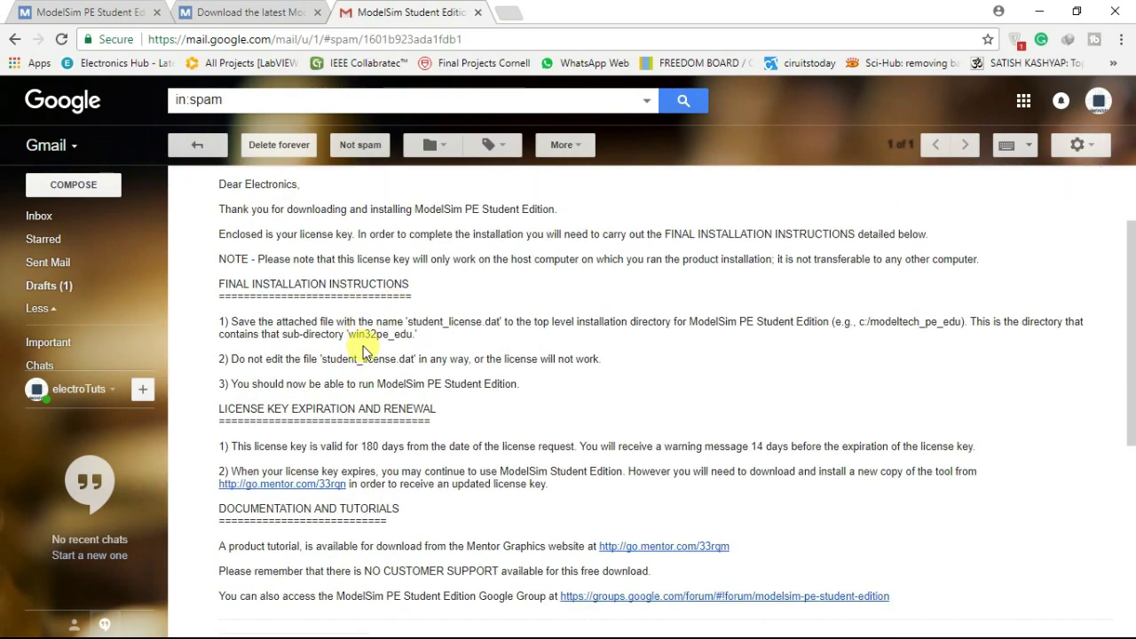
scroll(325, 296, "down", 2)
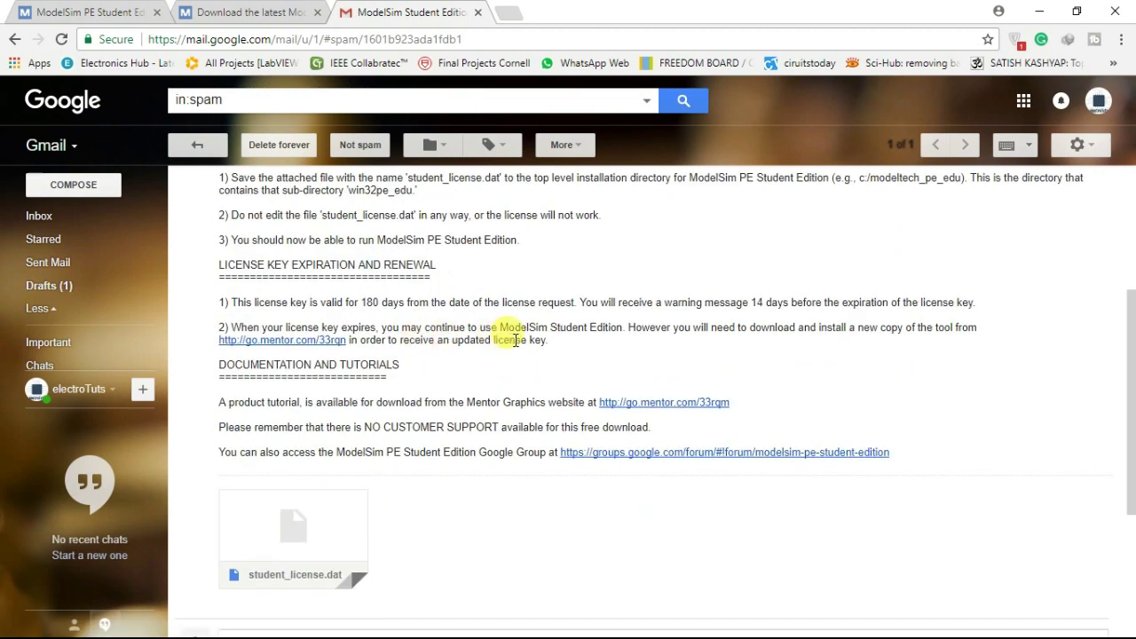
scroll(444, 380, "down", 1)
mouse_move(264, 477)
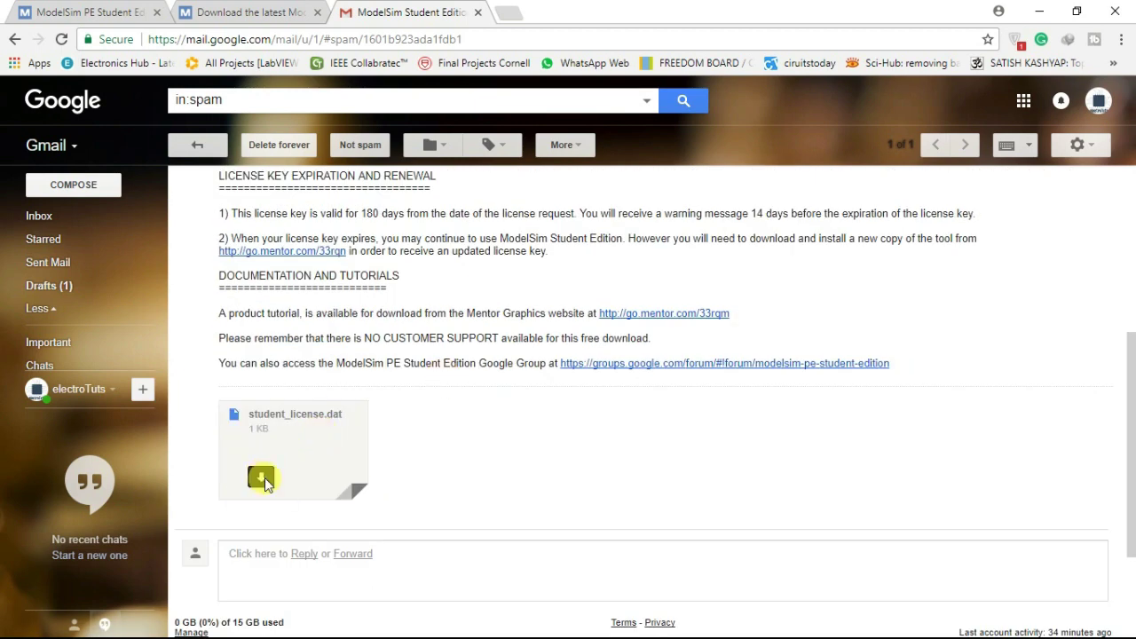
scroll(495, 347, "up", 3)
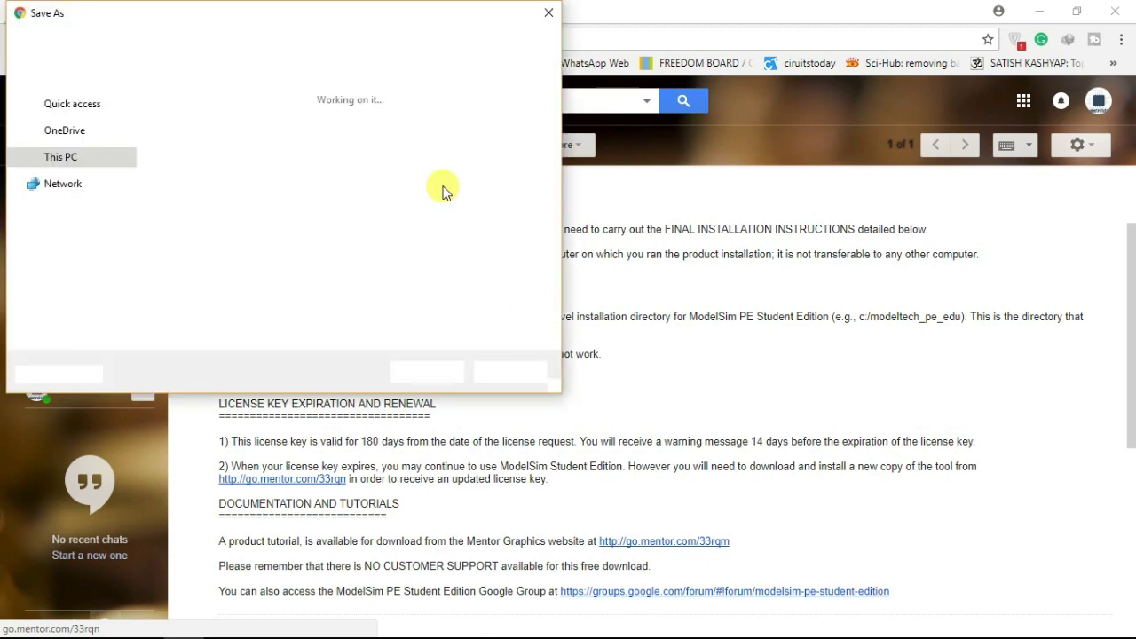
left_click(76, 236)
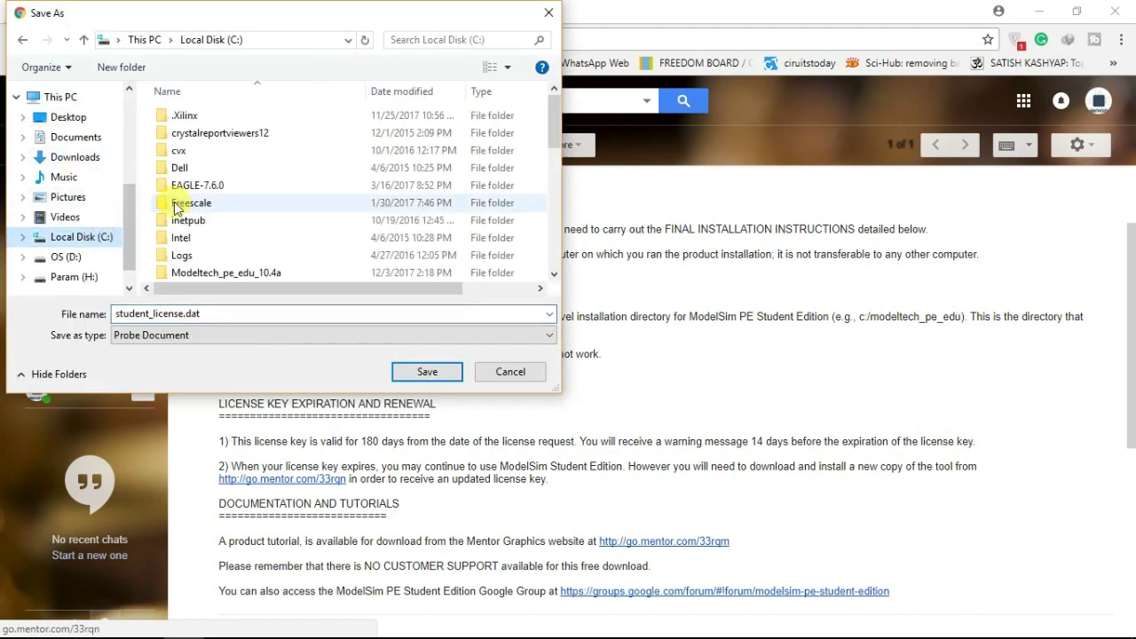
left_click(201, 277)
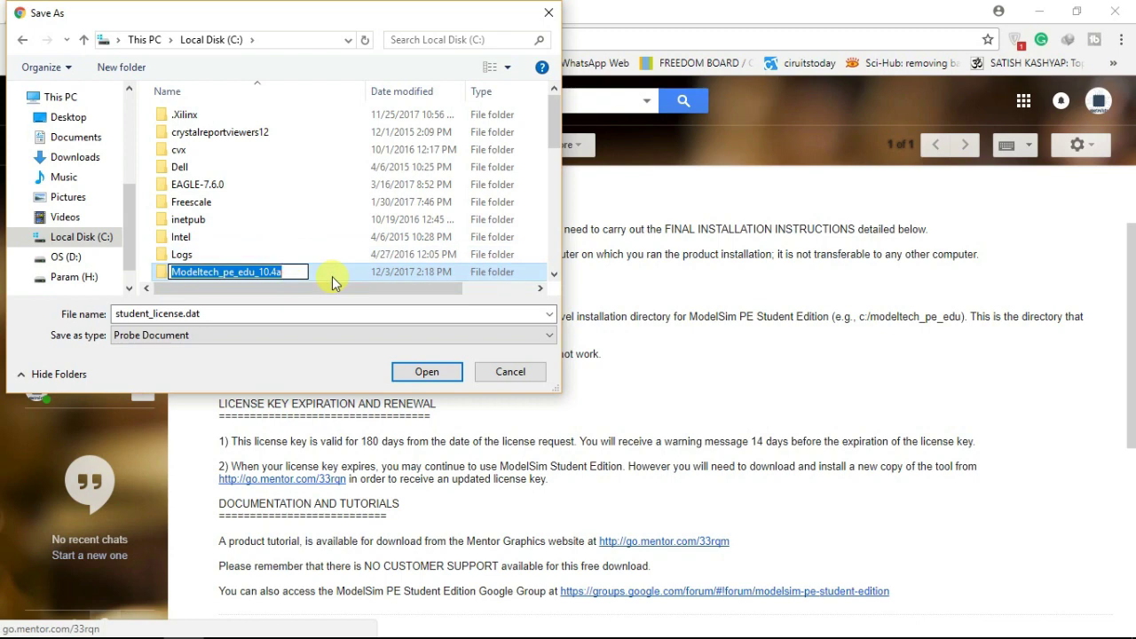
double_click(228, 272)
left_click_drag(554, 124, 553, 244)
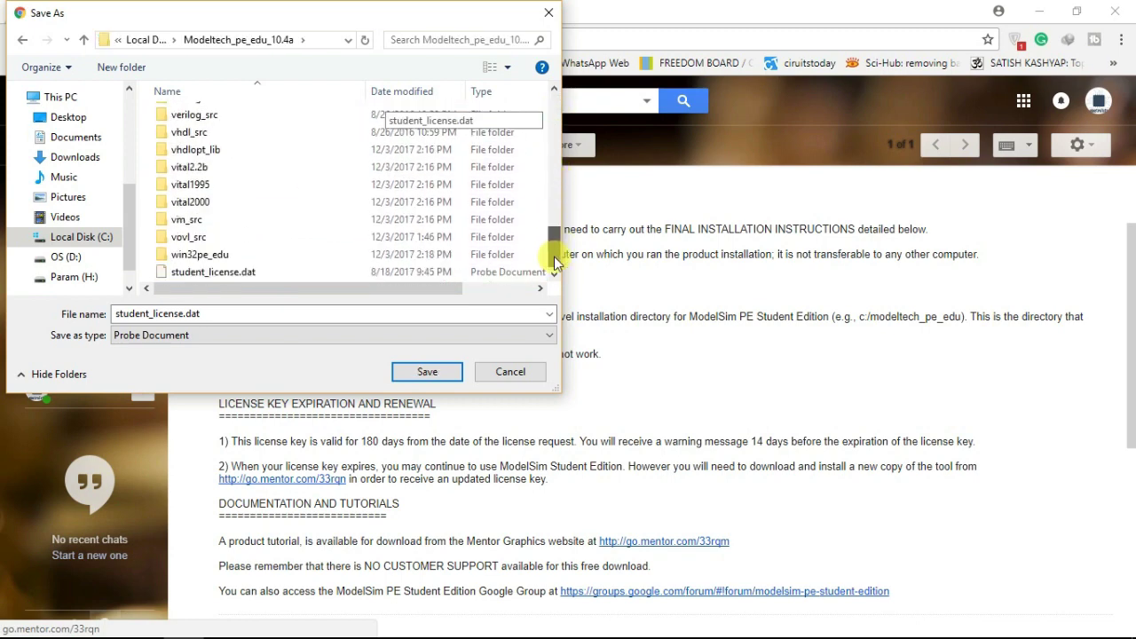
left_click(424, 372)
left_click(619, 332)
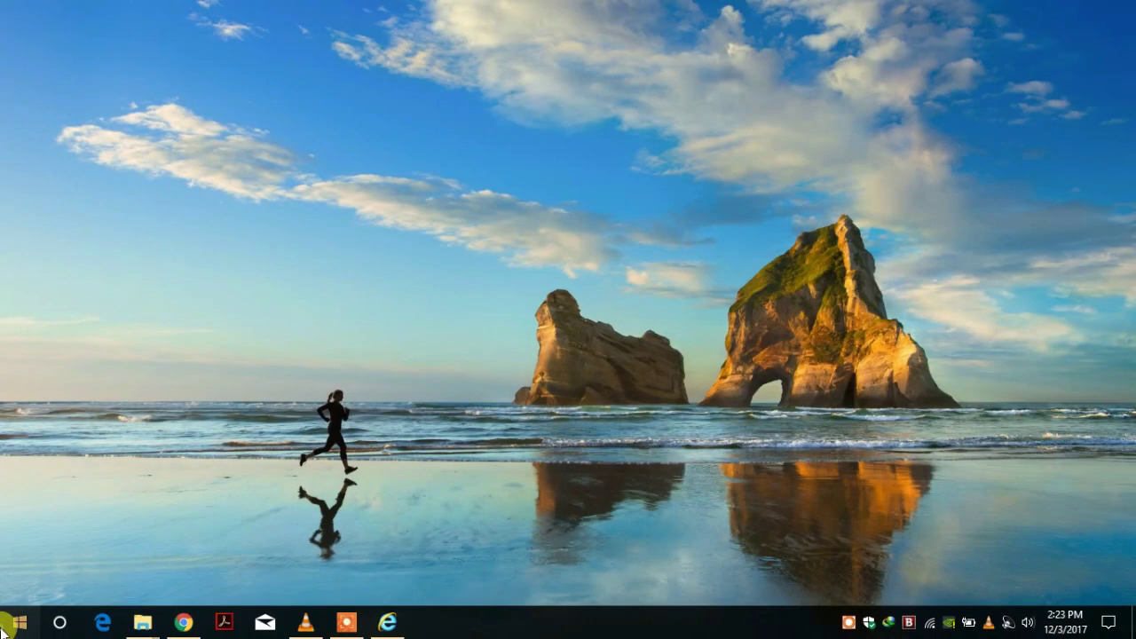
Launch ModelSim PE Student Edition from Start, dismiss the welcome dialog, then close the main window
left_click(7, 627)
scroll(133, 417, "down", 5)
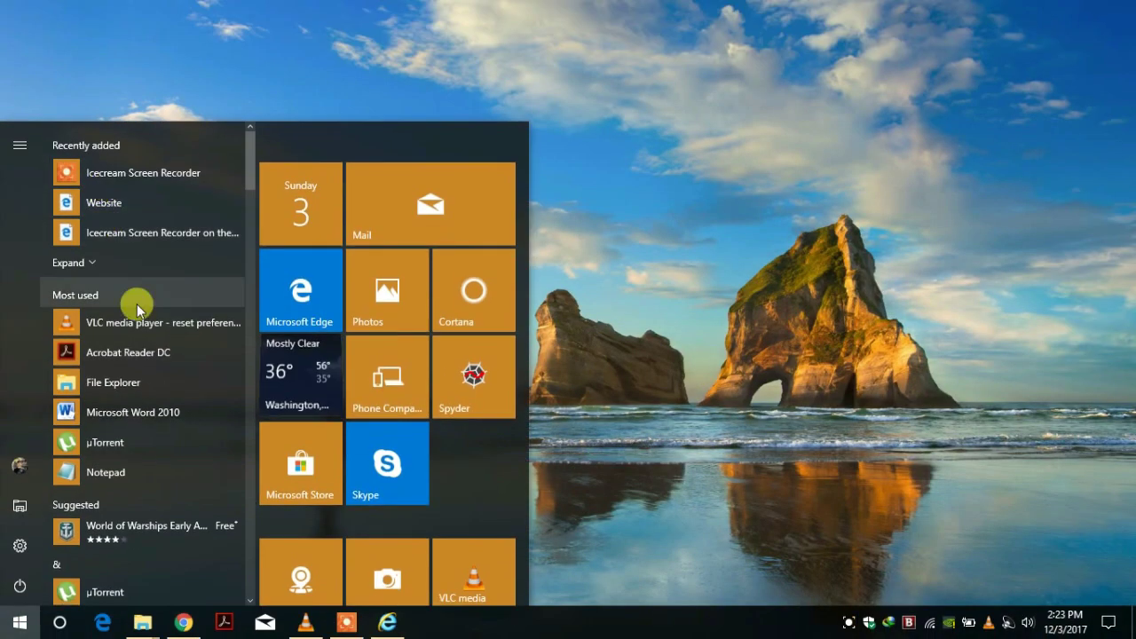
scroll(136, 432, "down", 15)
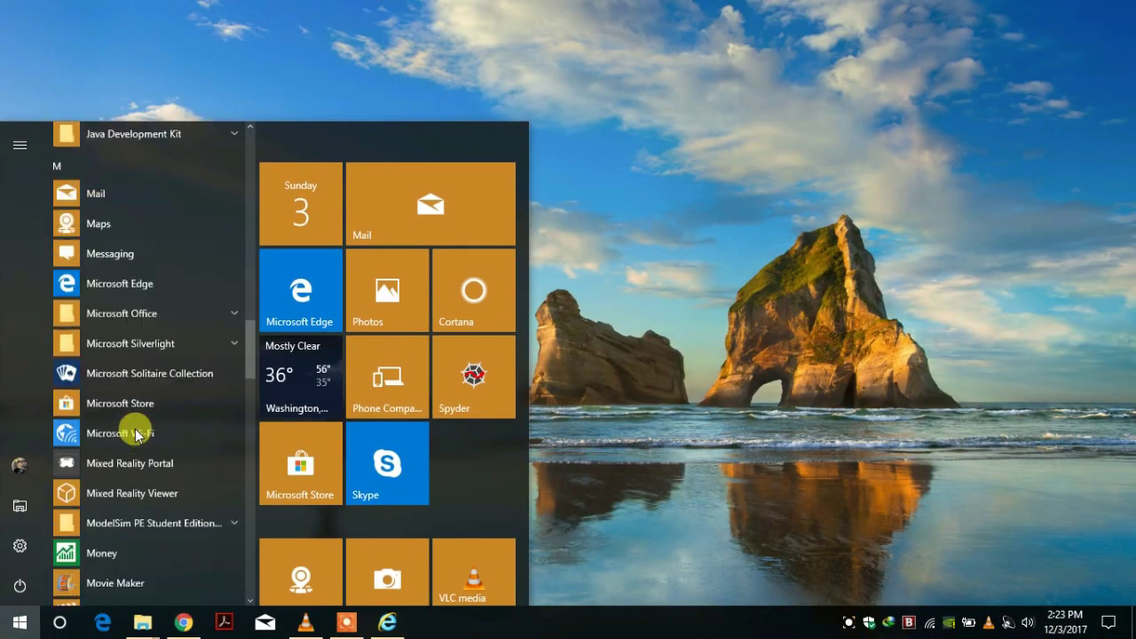
left_click(151, 264)
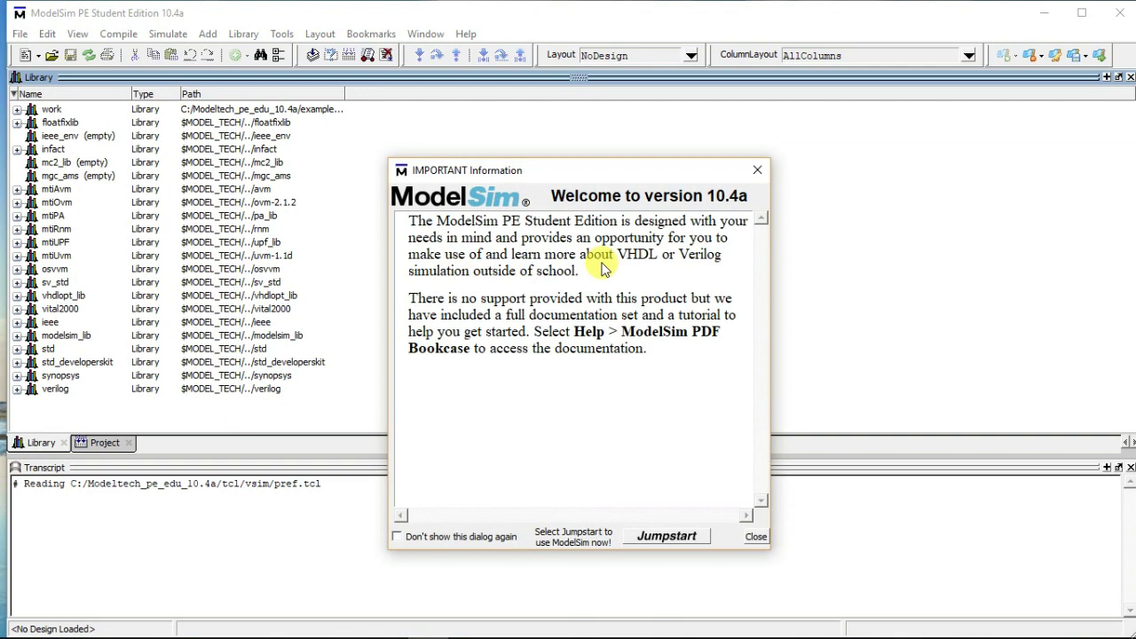
left_click(755, 538)
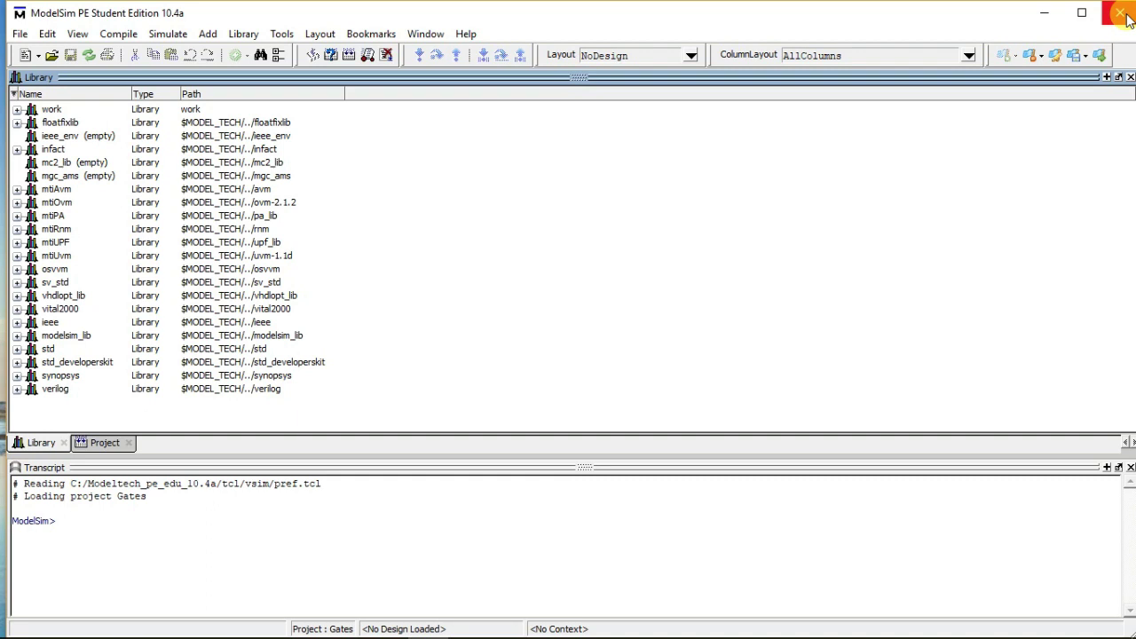
left_click(1122, 14)
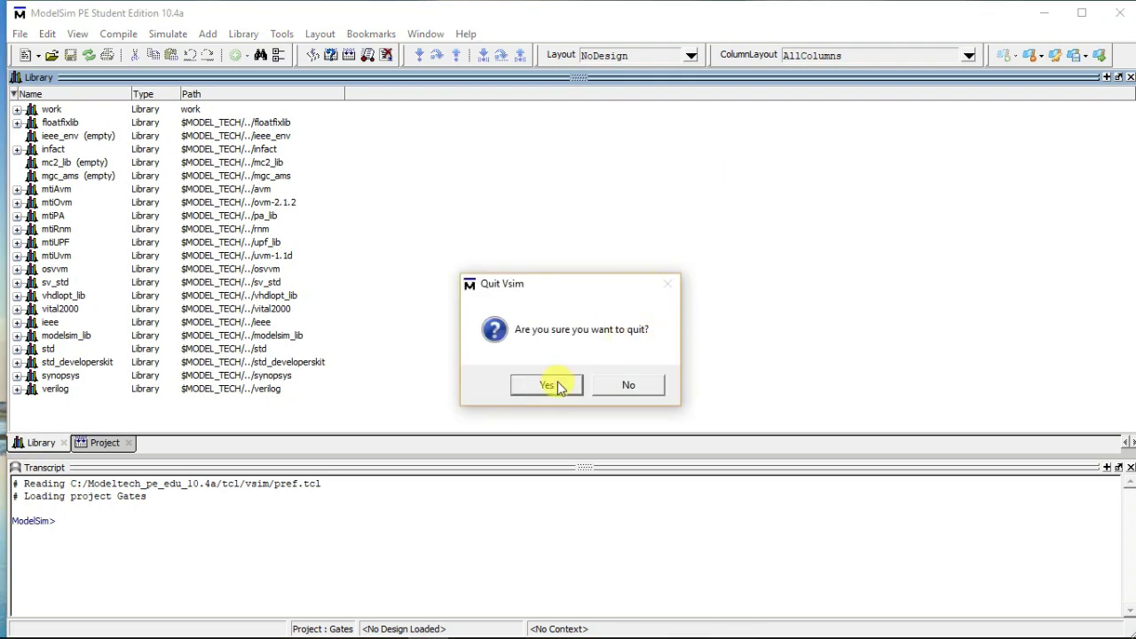